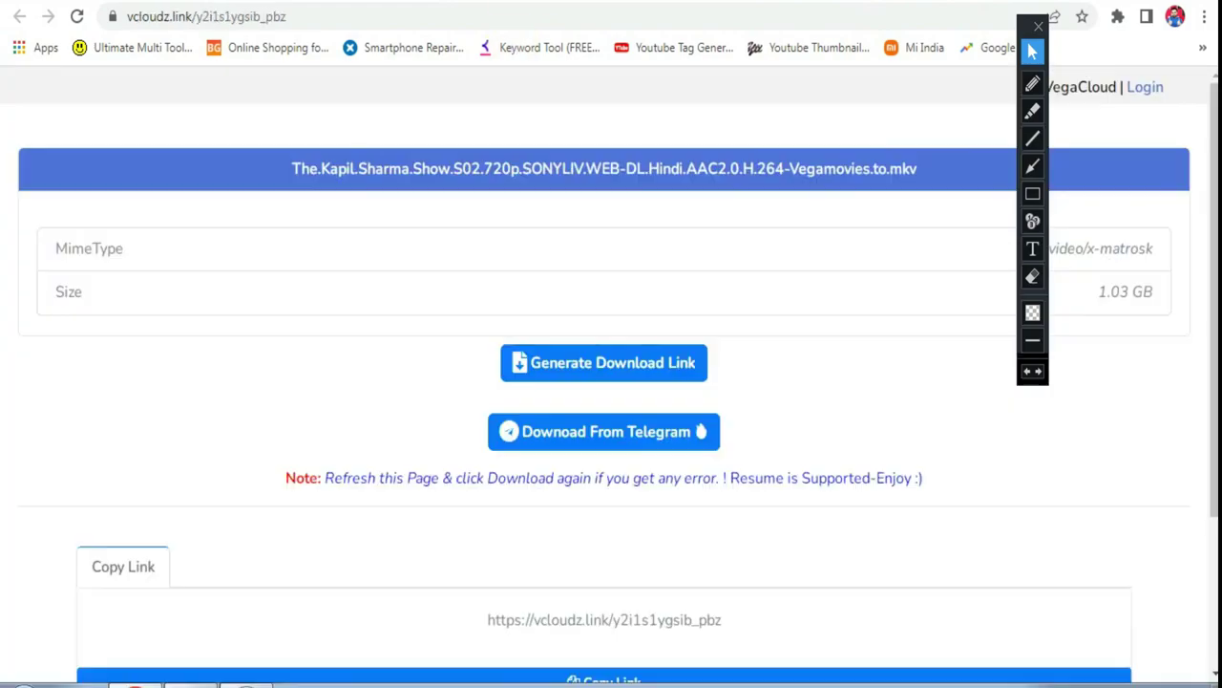
# Generate the download link for the 1.03 GB Kapil Sharma Show video and close the advertising pages that open
pyautogui.click(651, 355)
pyautogui.hotkey('ctrl', 'w')
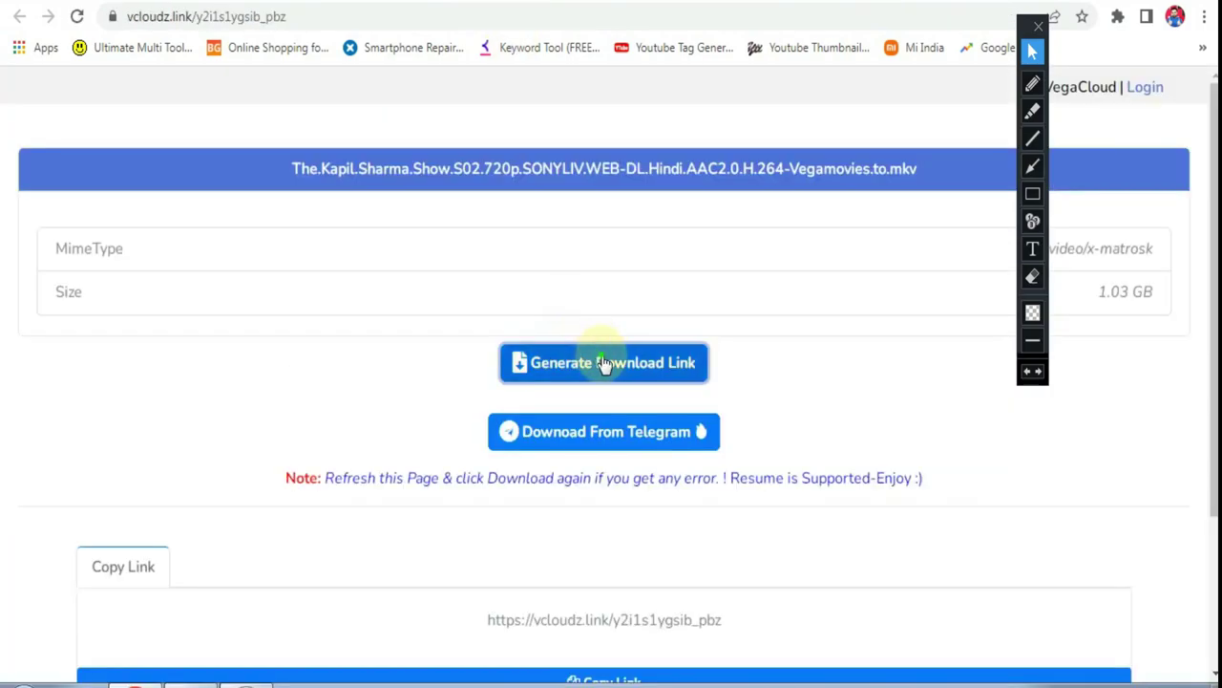
pyautogui.click(521, 355)
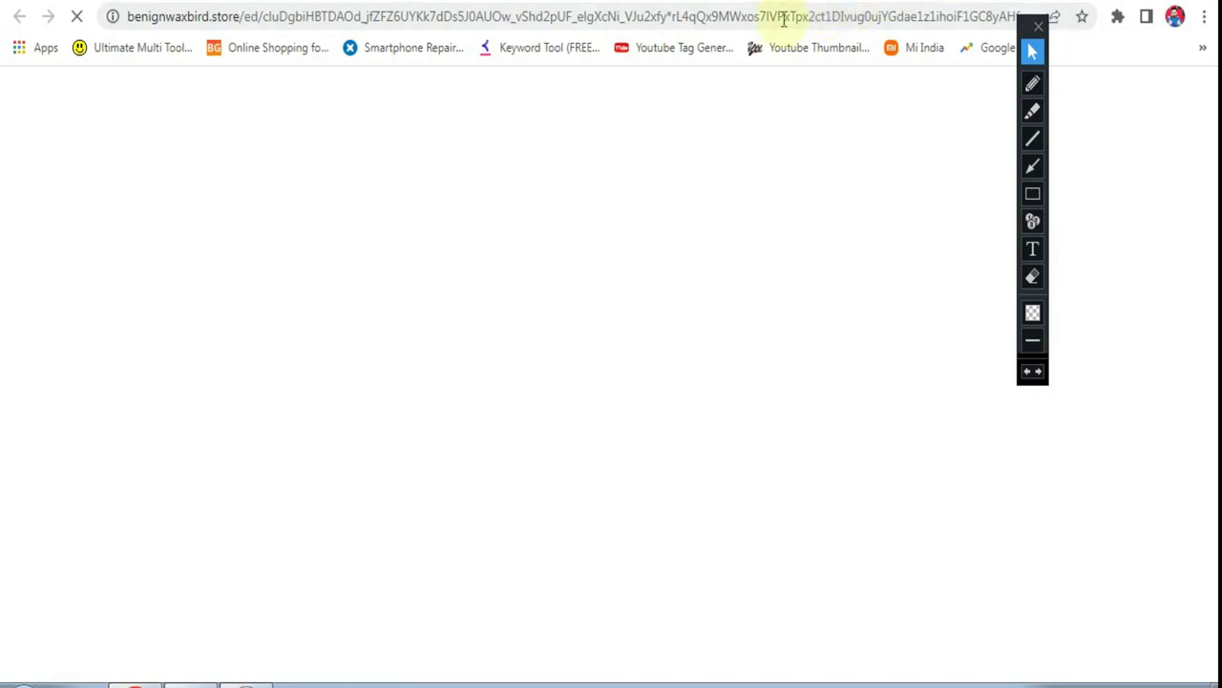
pyautogui.hotkey('ctrl', 'w')
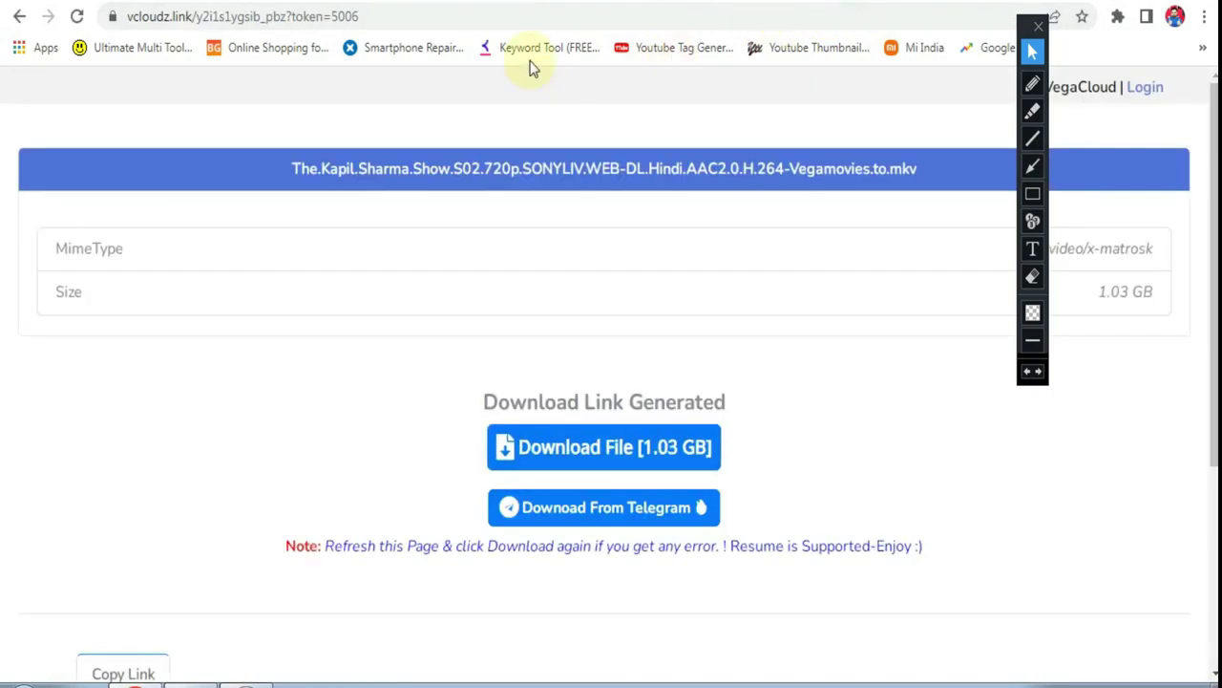
# Start downloading the 1.03 GB video file, closing the advertising page, and cancel the running transfer
pyautogui.click(621, 466)
pyautogui.hotkey('ctrl', 'w')
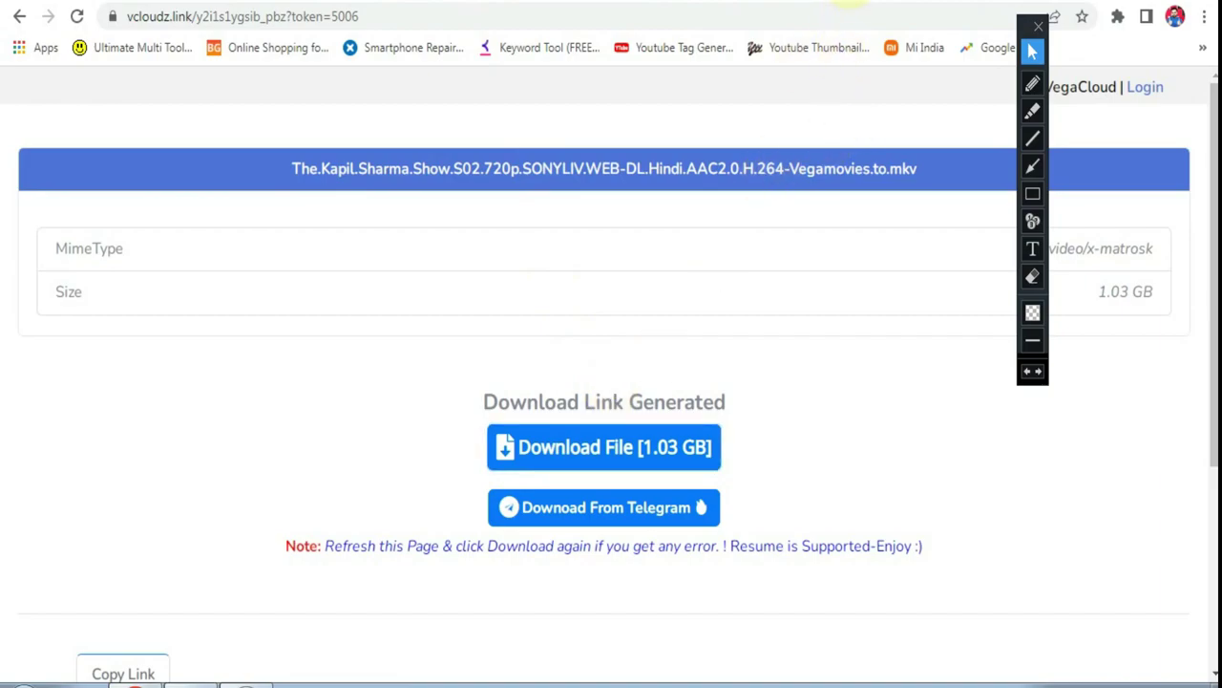
pyautogui.click(573, 444)
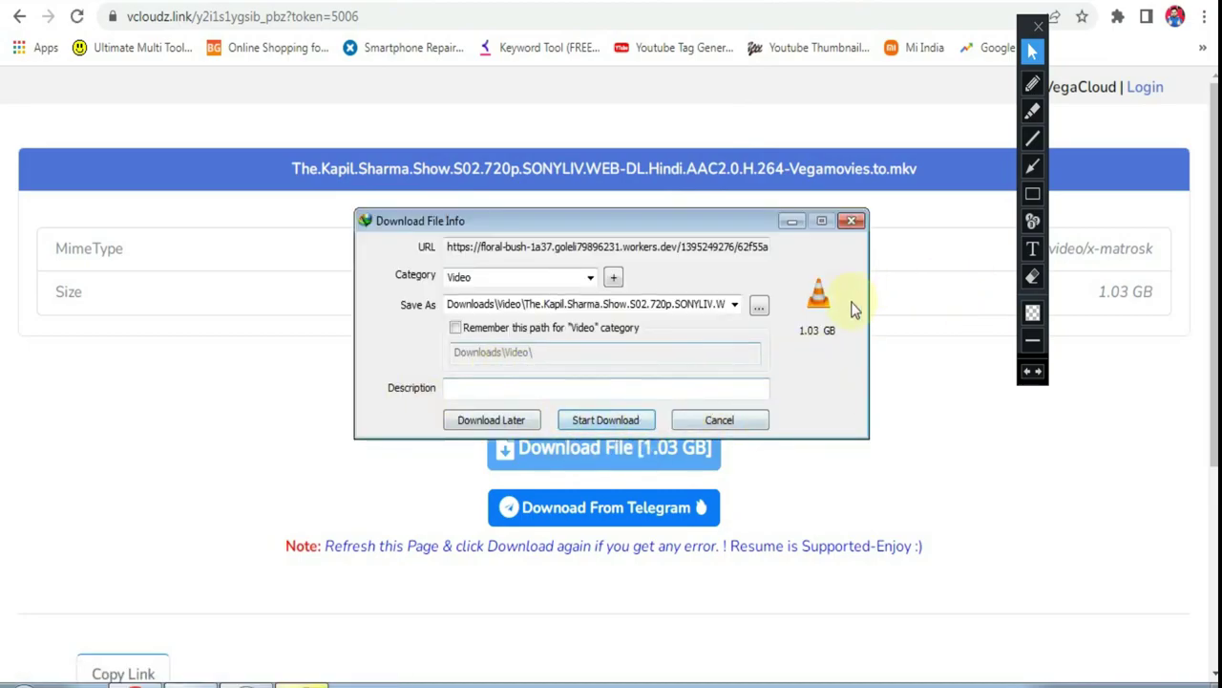
pyautogui.click(617, 423)
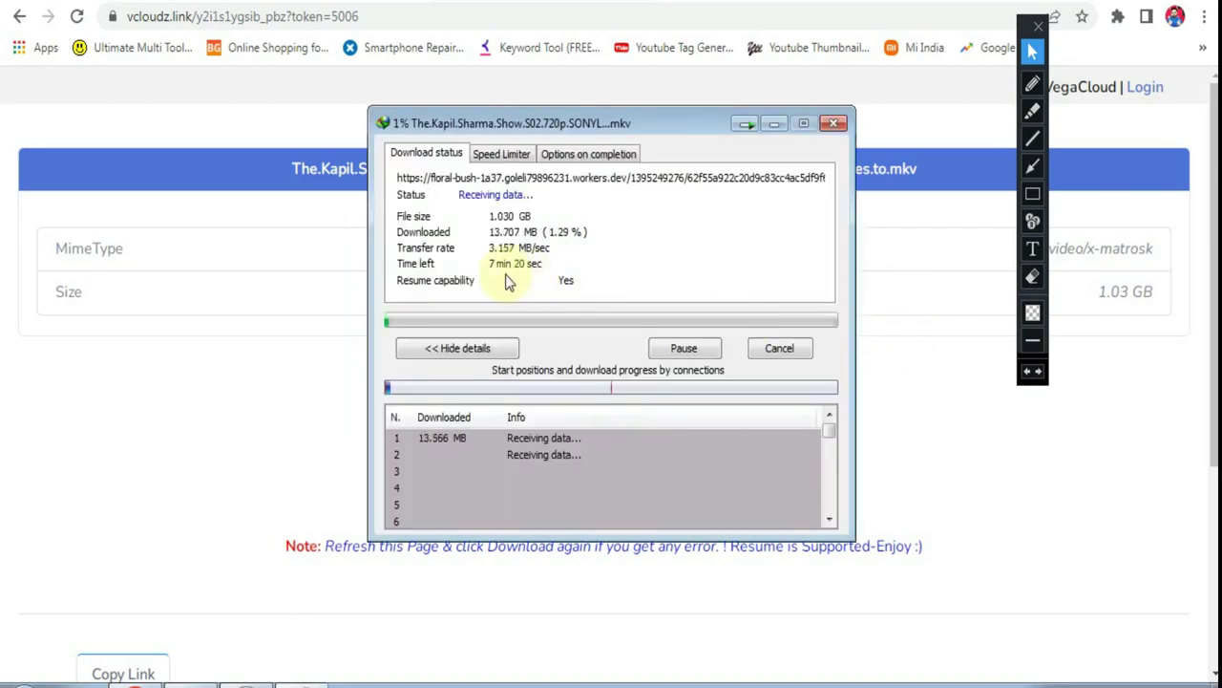
pyautogui.click(684, 348)
pyautogui.click(779, 348)
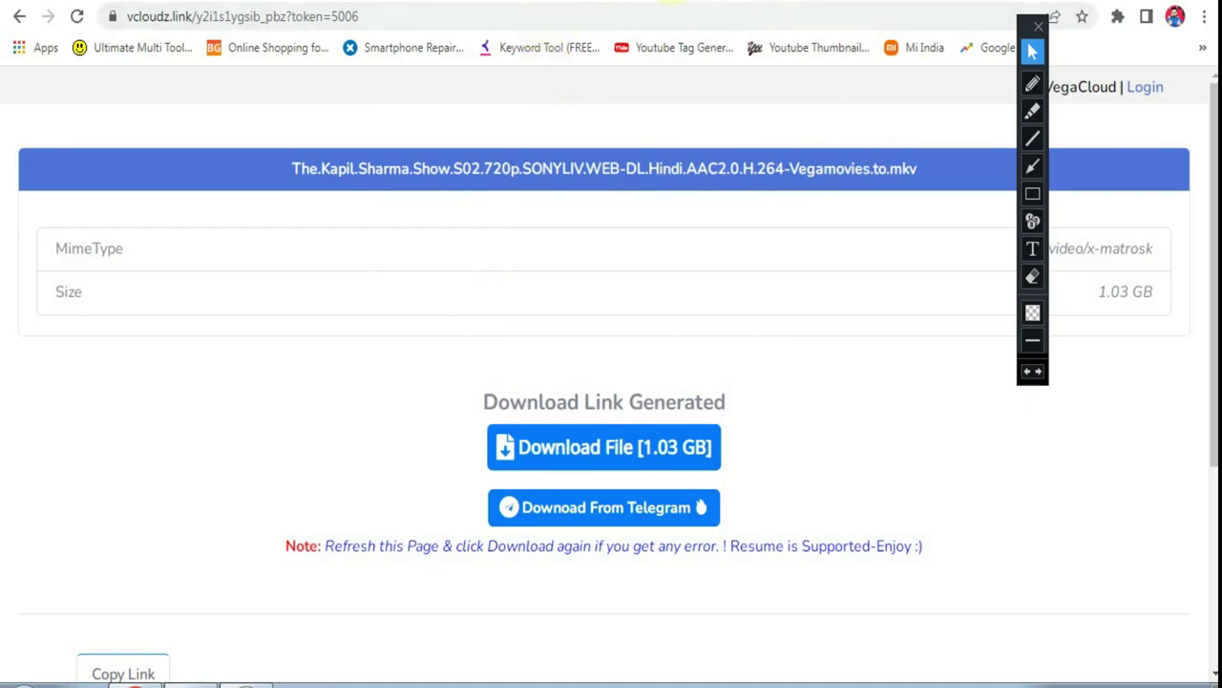
# Return to the Kapil Sharma Show season 4 page and look over its episode download links
pyautogui.hotkey('alt', 'Left')
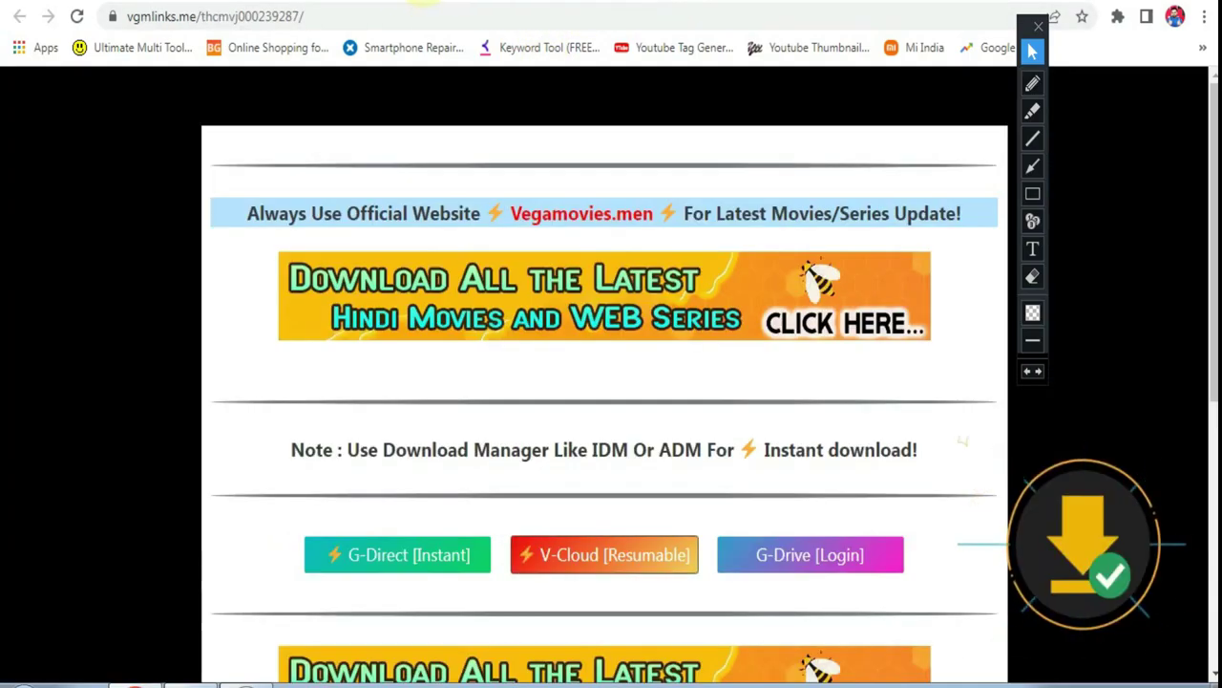
pyautogui.hotkey('alt', 'Left')
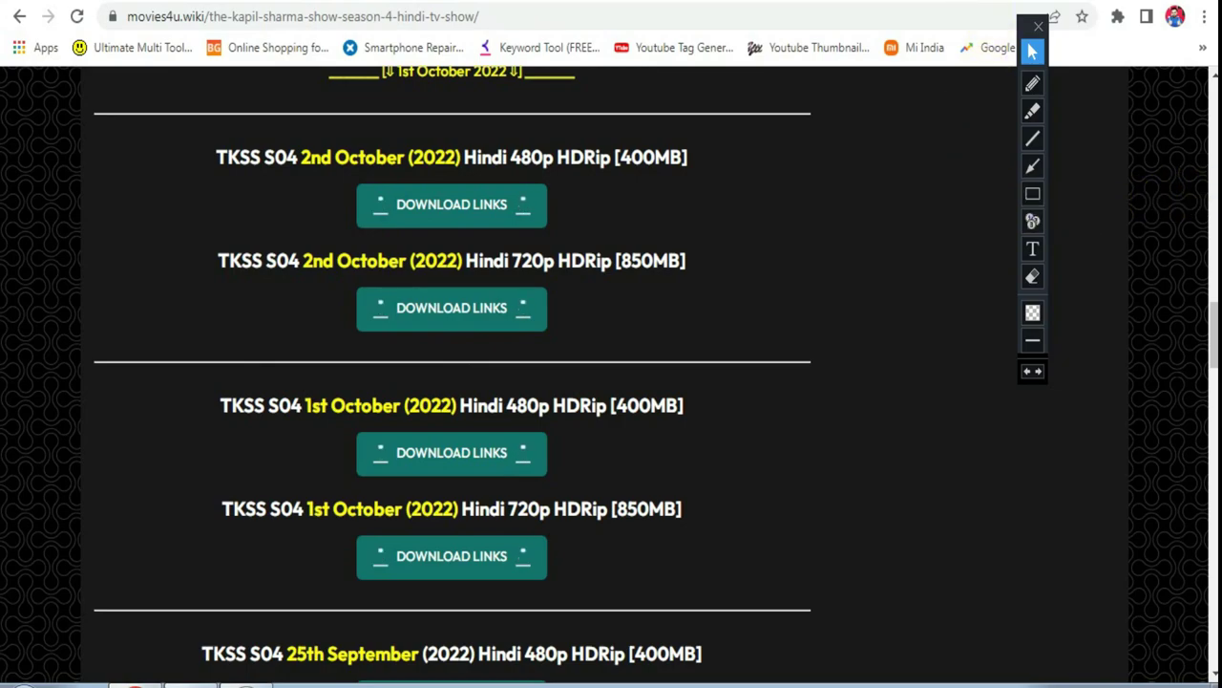
pyautogui.moveTo(1214, 334); pyautogui.dragTo(1211, 119)
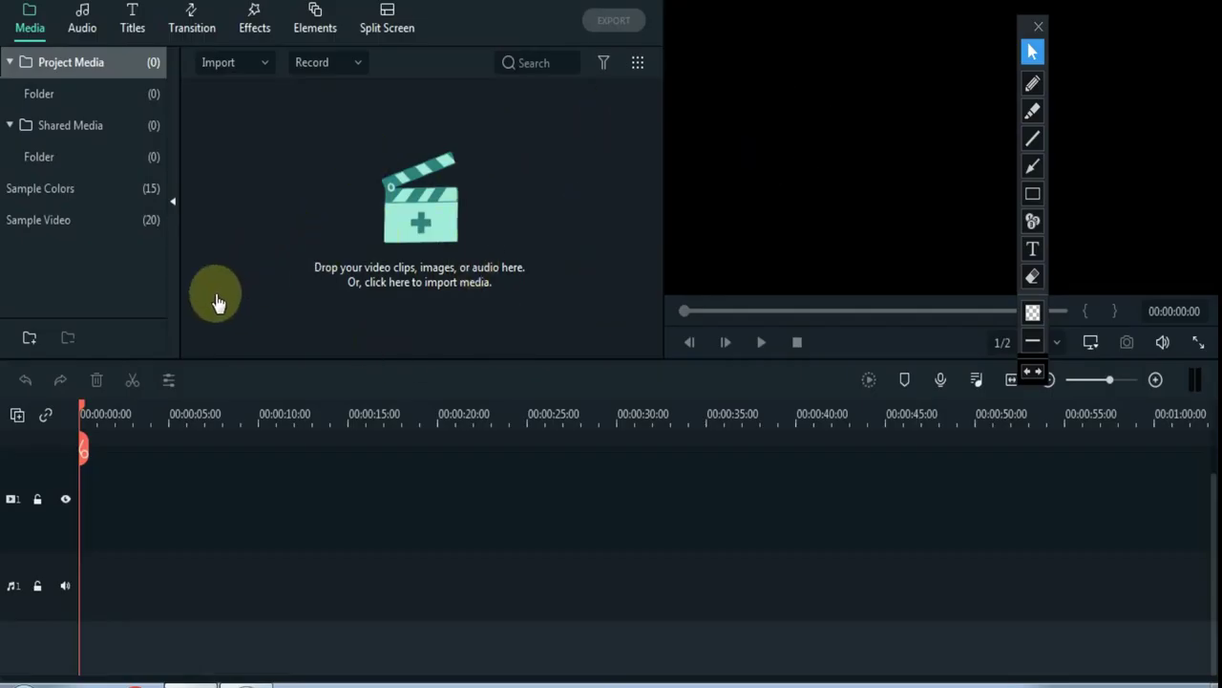
# Switch to Filmora and import the Kapil Sharma Show episode video into the project media folder
pyautogui.click(17, 678)
pyautogui.click(303, 298)
pyautogui.doubleClick(605, 84)
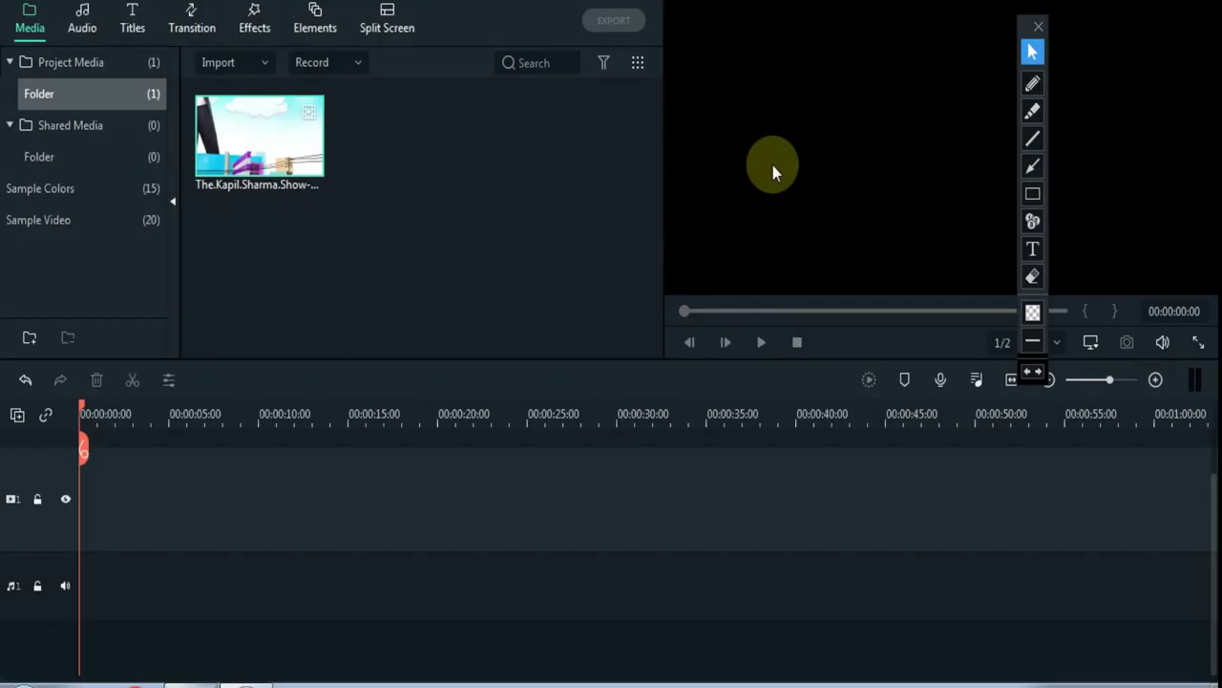
# Place the imported video on video track 1 with the project matched to 1280 x 720 25fps, and remove the gap before the clip
pyautogui.moveTo(225, 156)
pyautogui.moveTo(225, 156); pyautogui.dragTo(149, 517)
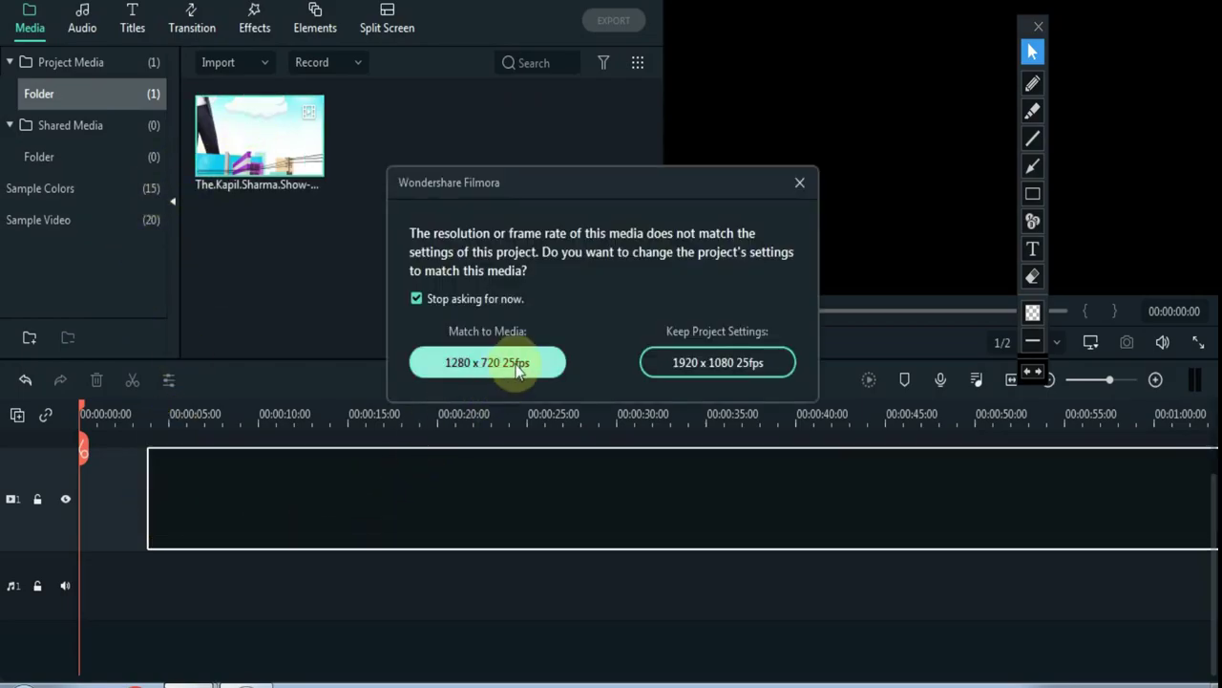
pyautogui.click(487, 361)
pyautogui.click(121, 499)
pyautogui.click(97, 381)
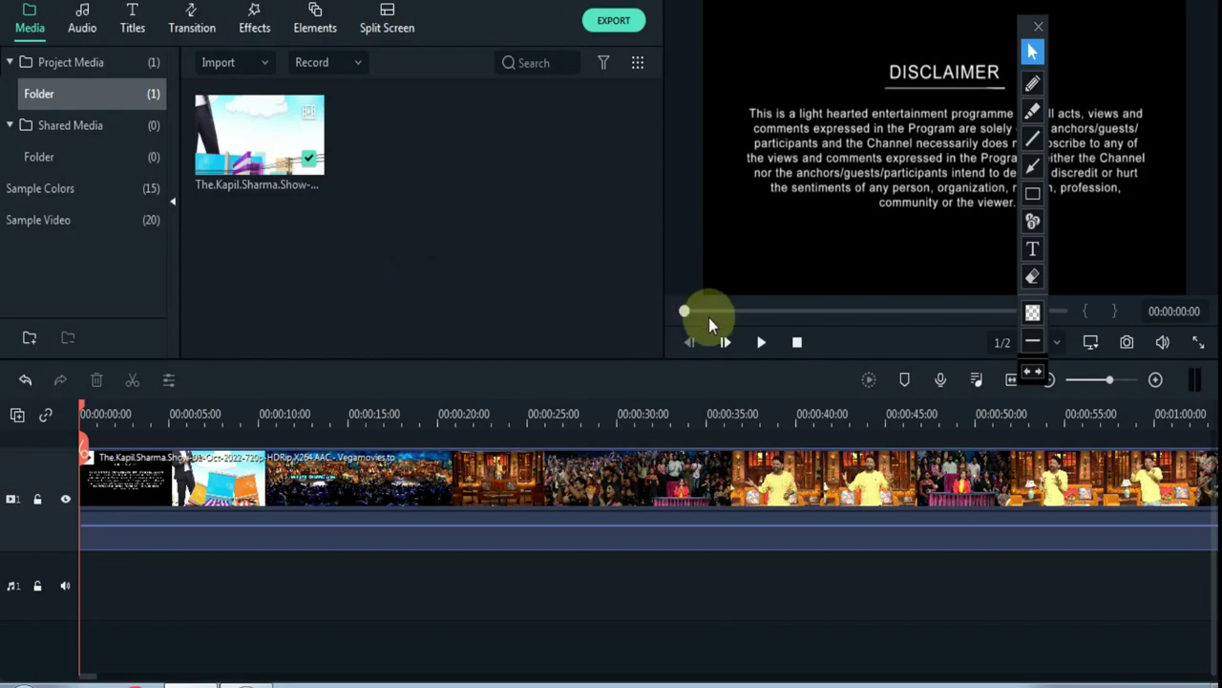
# Clear the drawing toolbar off the preview and check frames in the middle and near the end of the clip
pyautogui.moveTo(1026, 28); pyautogui.dragTo(647, 0)
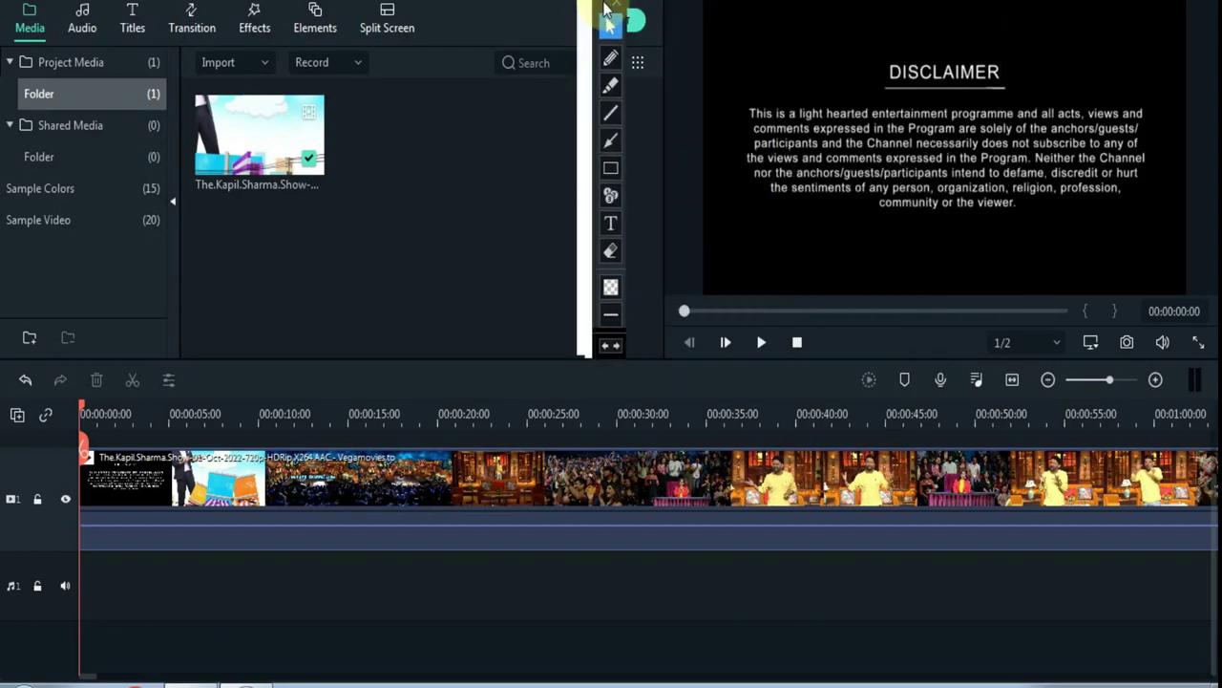
pyautogui.click(1063, 316)
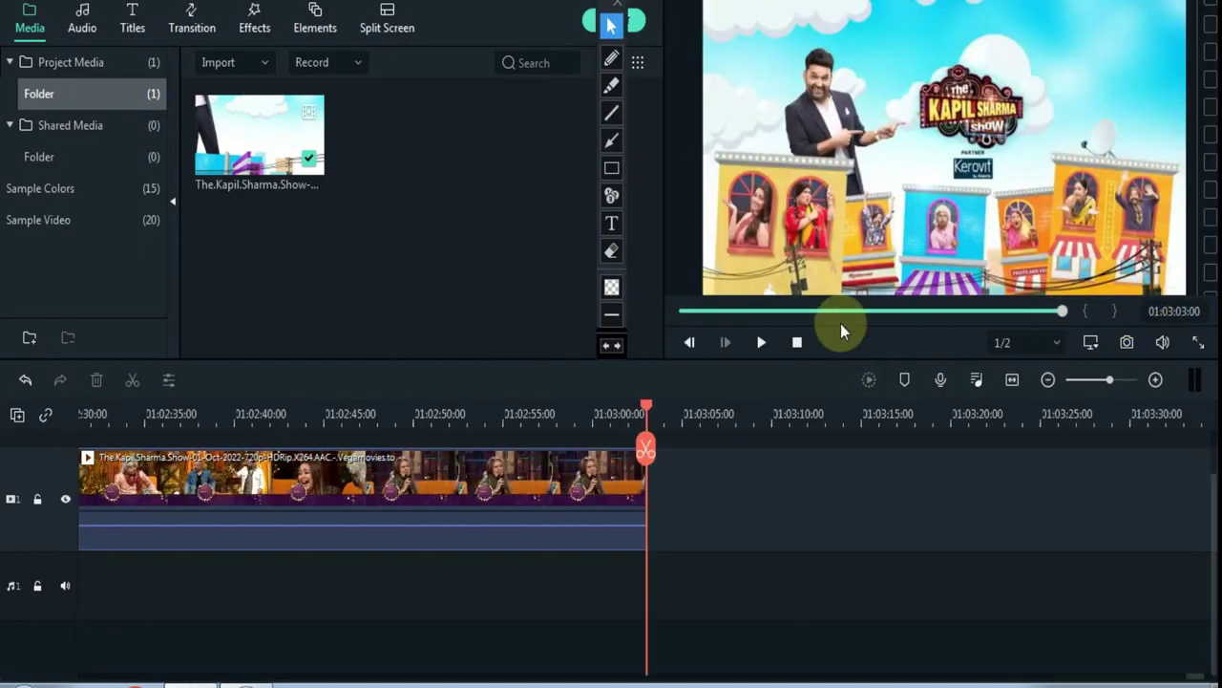
pyautogui.click(723, 311)
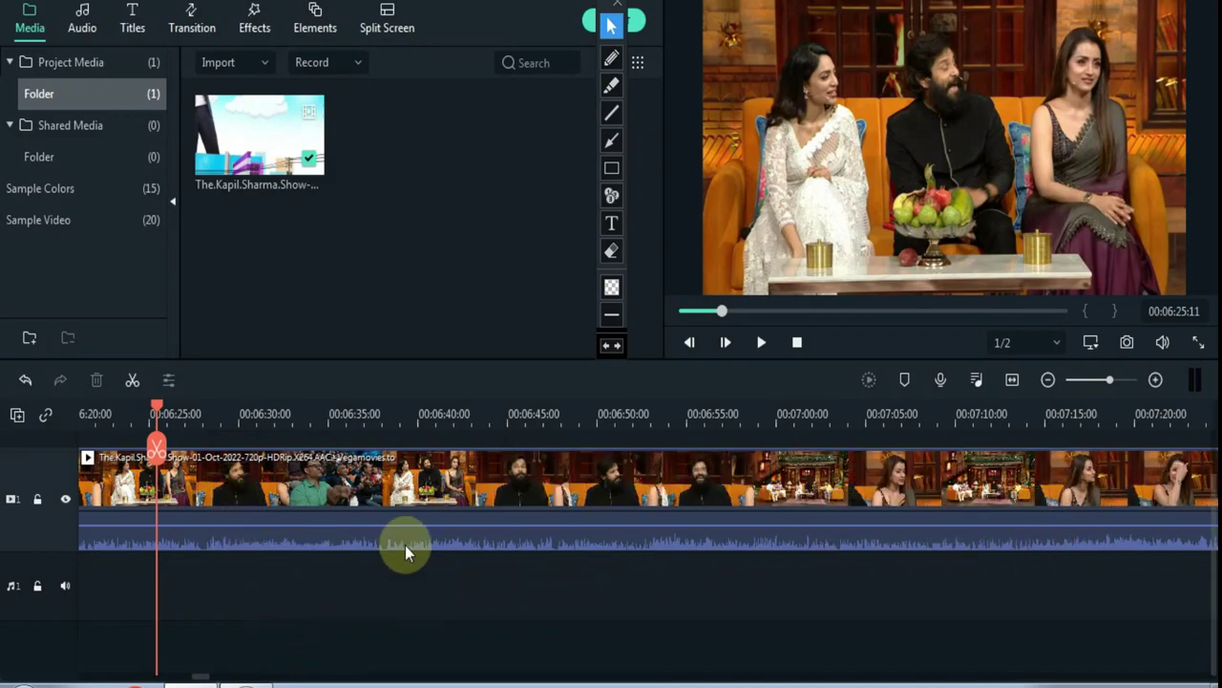
pyautogui.click(797, 342)
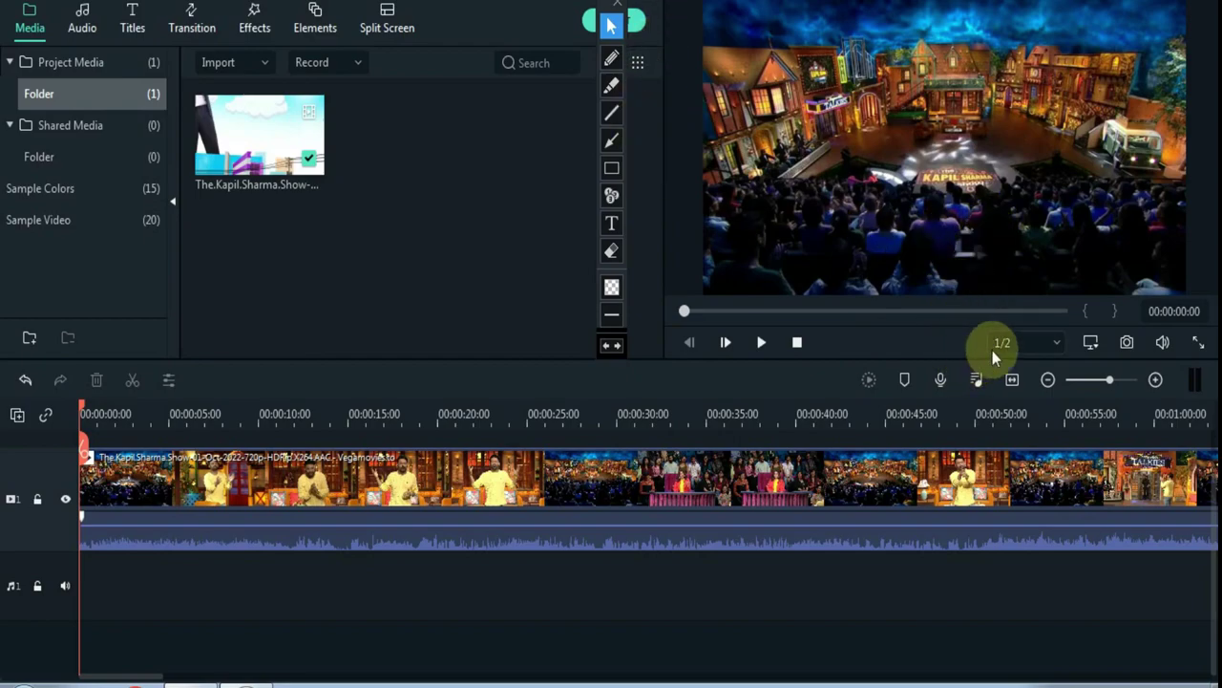
pyautogui.click(1059, 311)
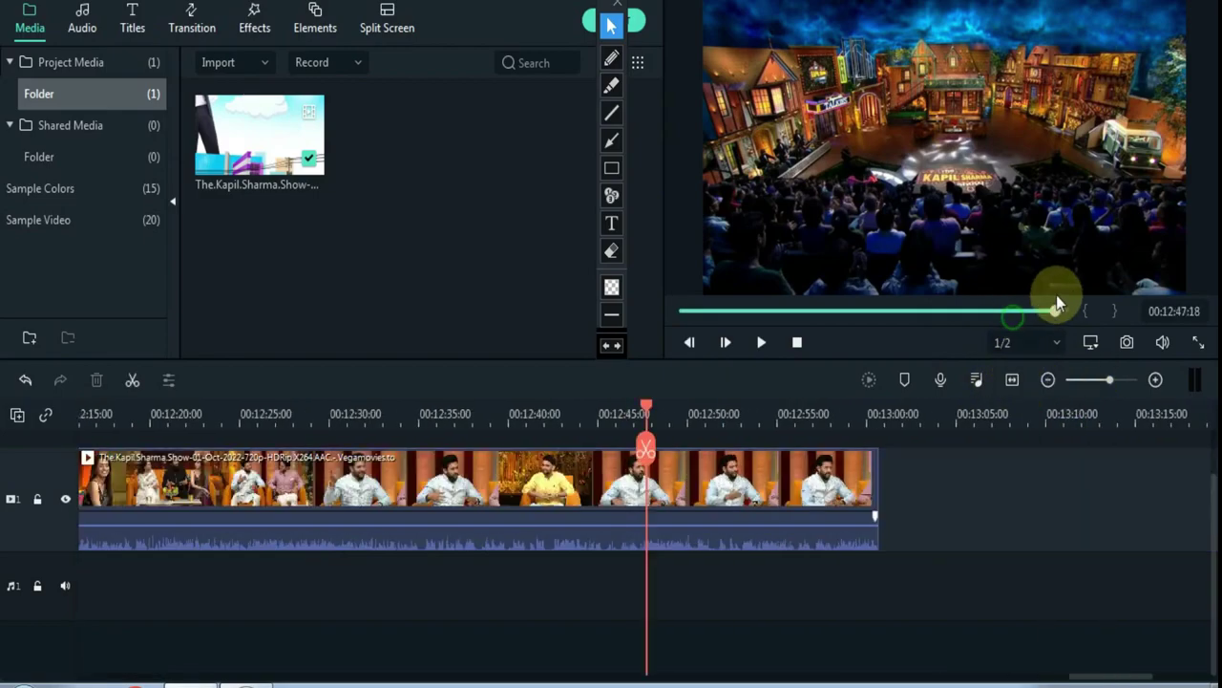
pyautogui.click(795, 343)
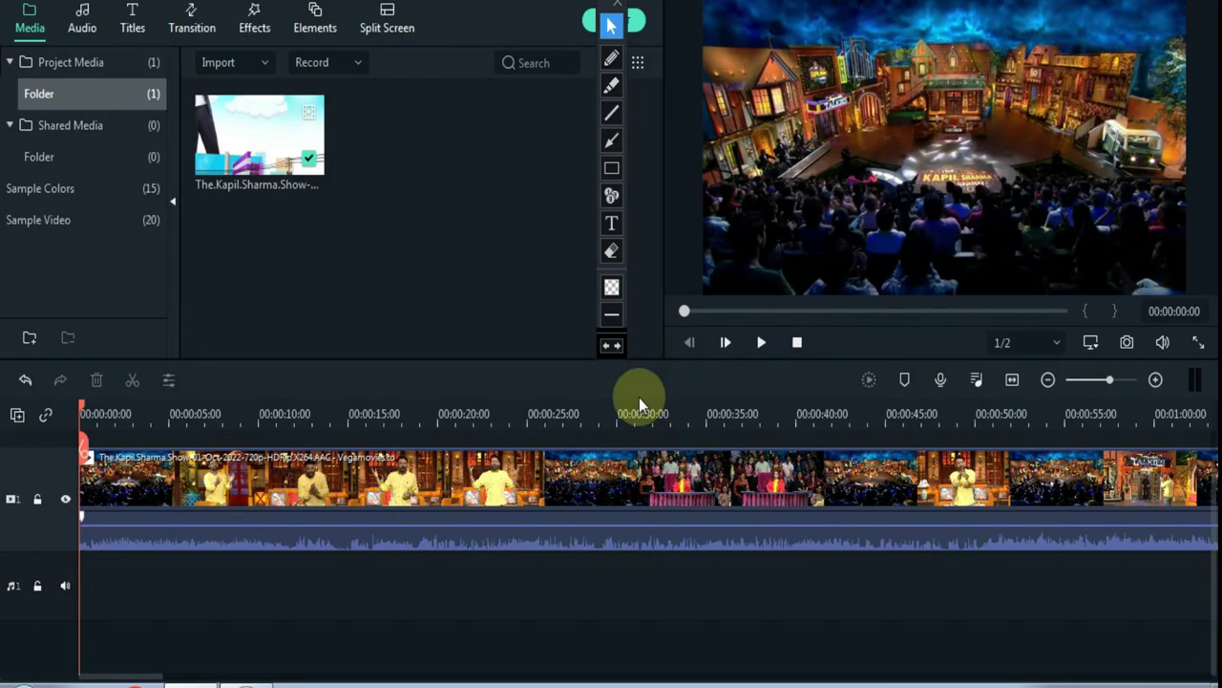
# Set the project to a custom square resolution 1920 pixels wide with a frame rate of 60 fps
pyautogui.click(1090, 342)
pyautogui.click(1088, 378)
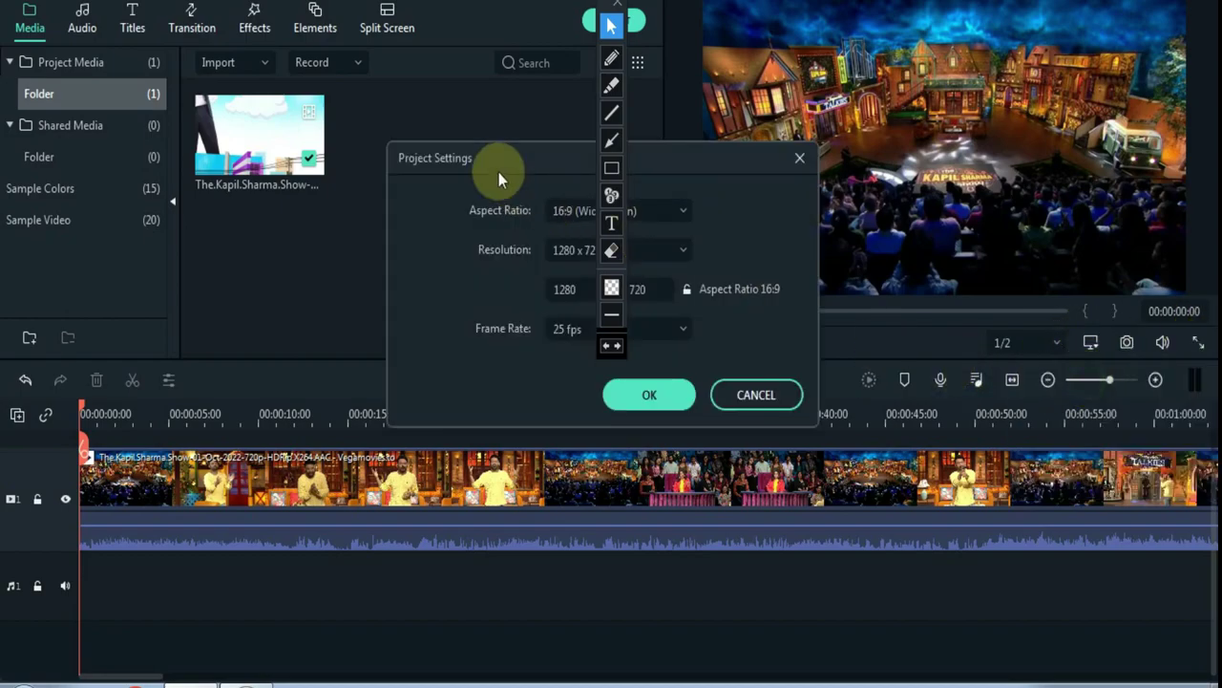
pyautogui.click(559, 211)
pyautogui.click(604, 276)
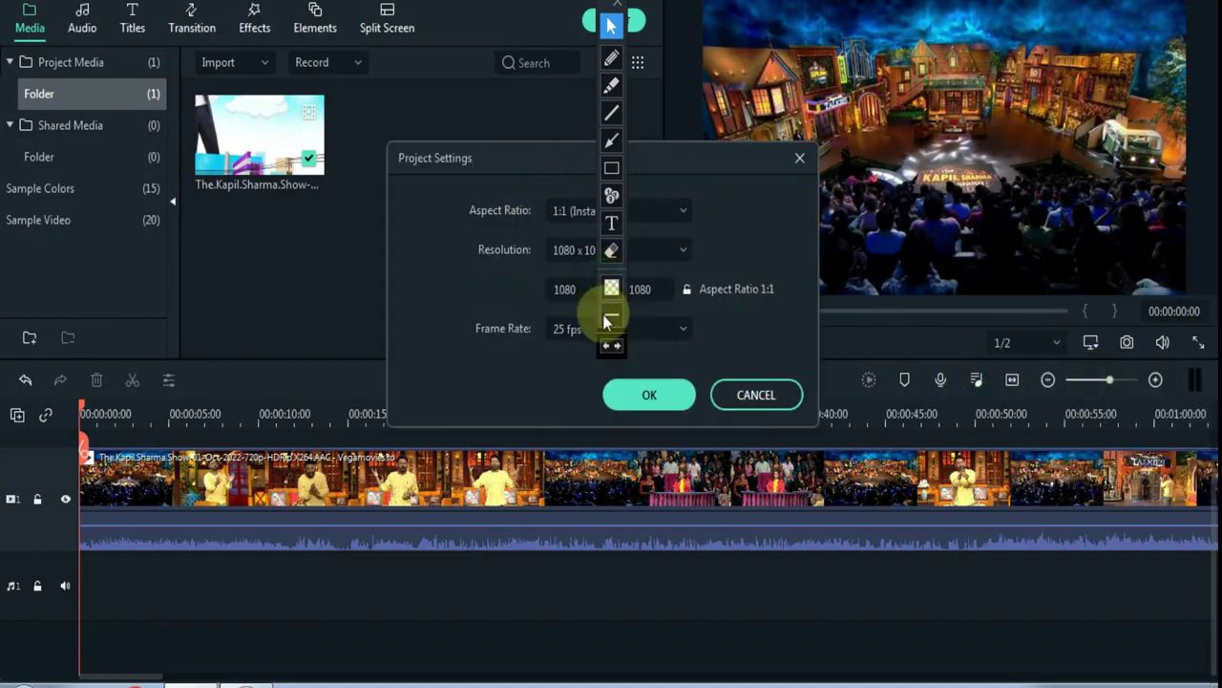
pyautogui.click(571, 290)
pyautogui.write('1920')
pyautogui.click(638, 289)
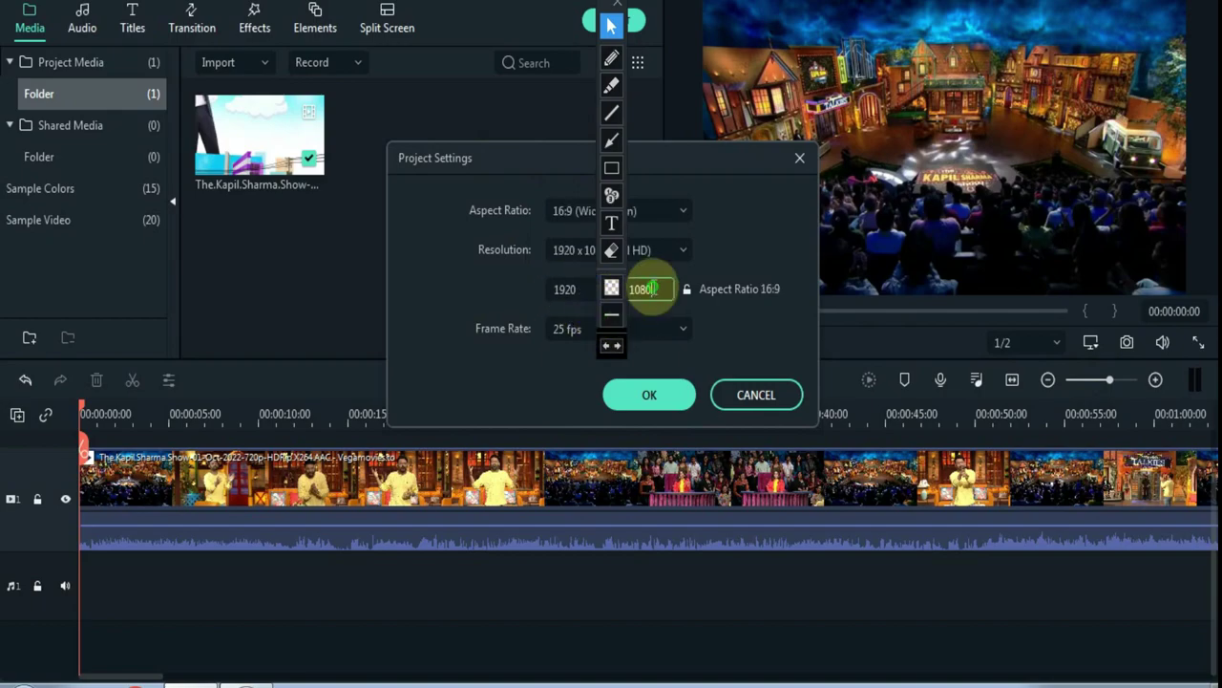
pyautogui.write('192')
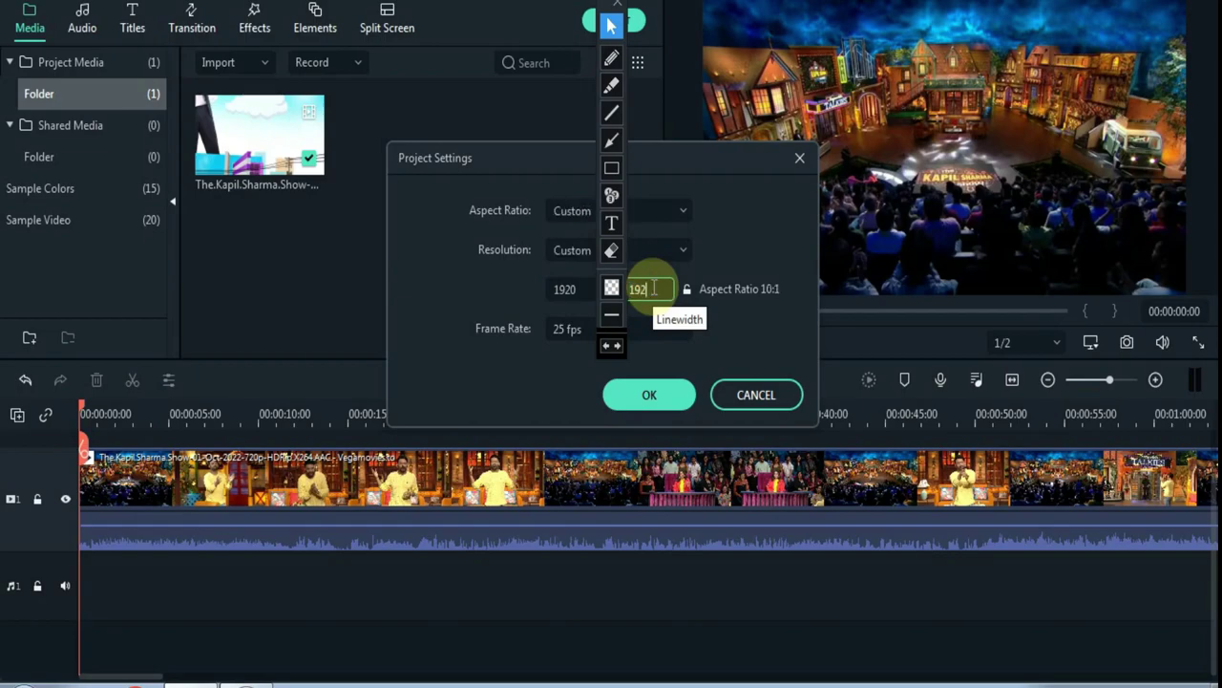
pyautogui.click(564, 328)
pyautogui.click(564, 584)
pyautogui.click(649, 395)
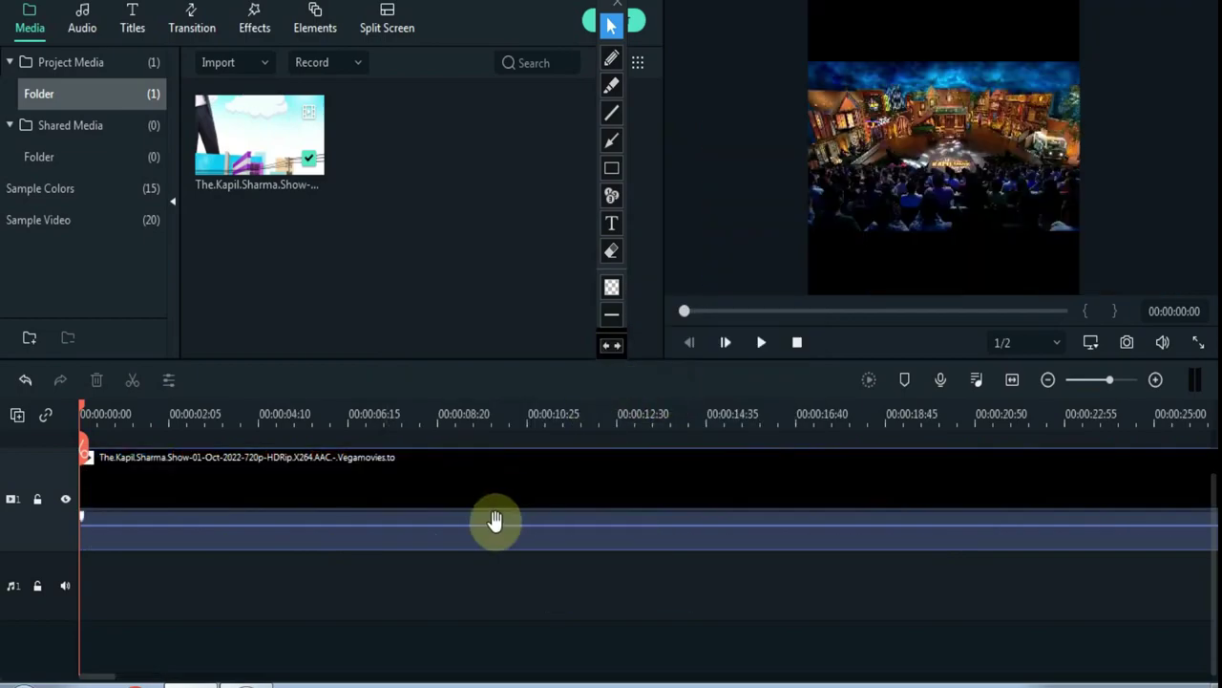
# Crop the episode clip to a 1:1 ratio of 720 x 720, checking the framing further into the video
pyautogui.click(699, 552)
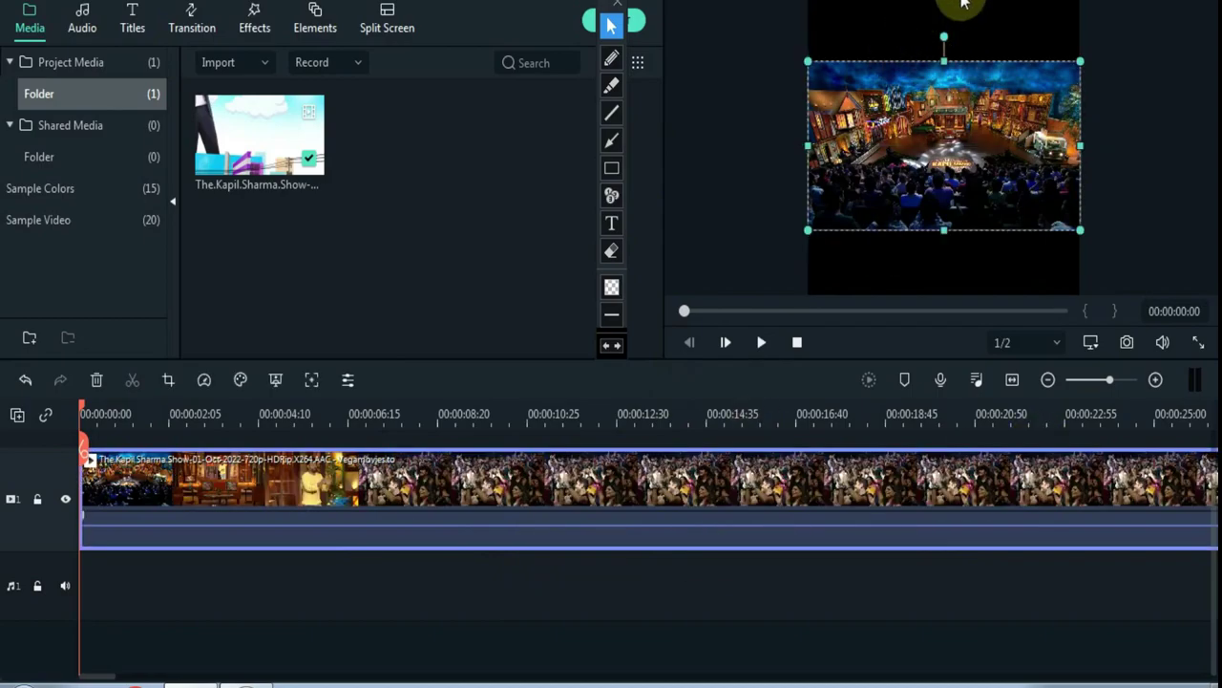
pyautogui.click(169, 381)
pyautogui.click(342, 521)
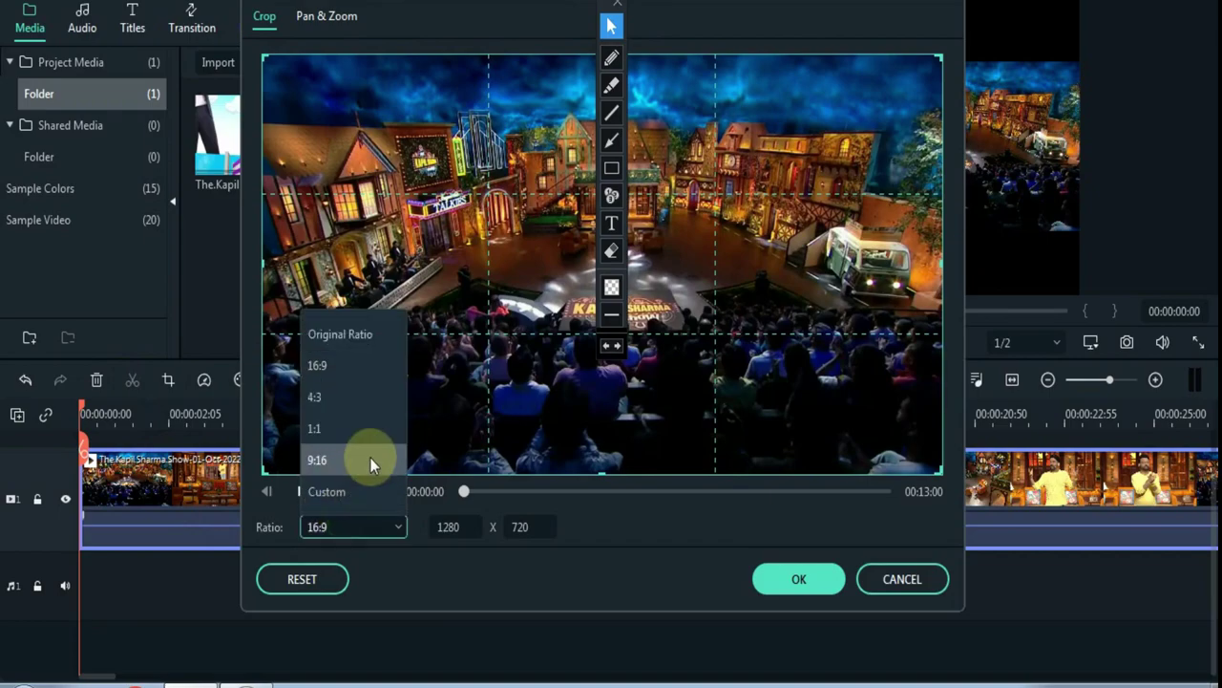
pyautogui.click(367, 429)
pyautogui.moveTo(464, 491); pyautogui.dragTo(720, 482)
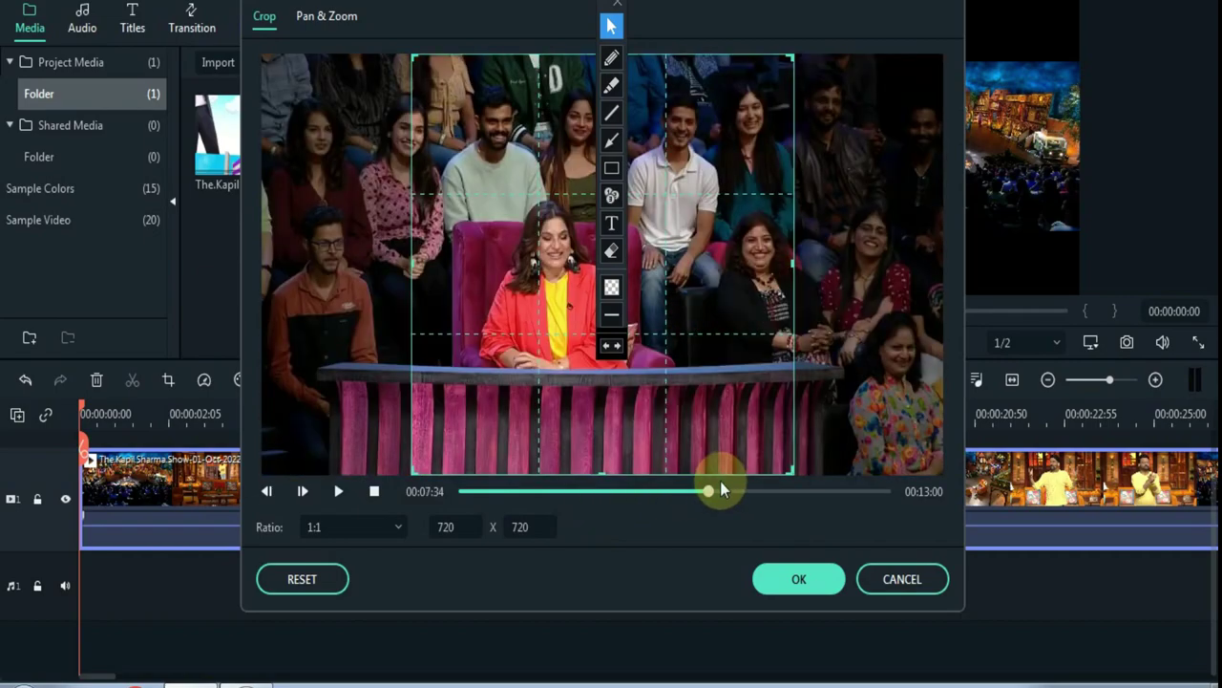
pyautogui.click(793, 587)
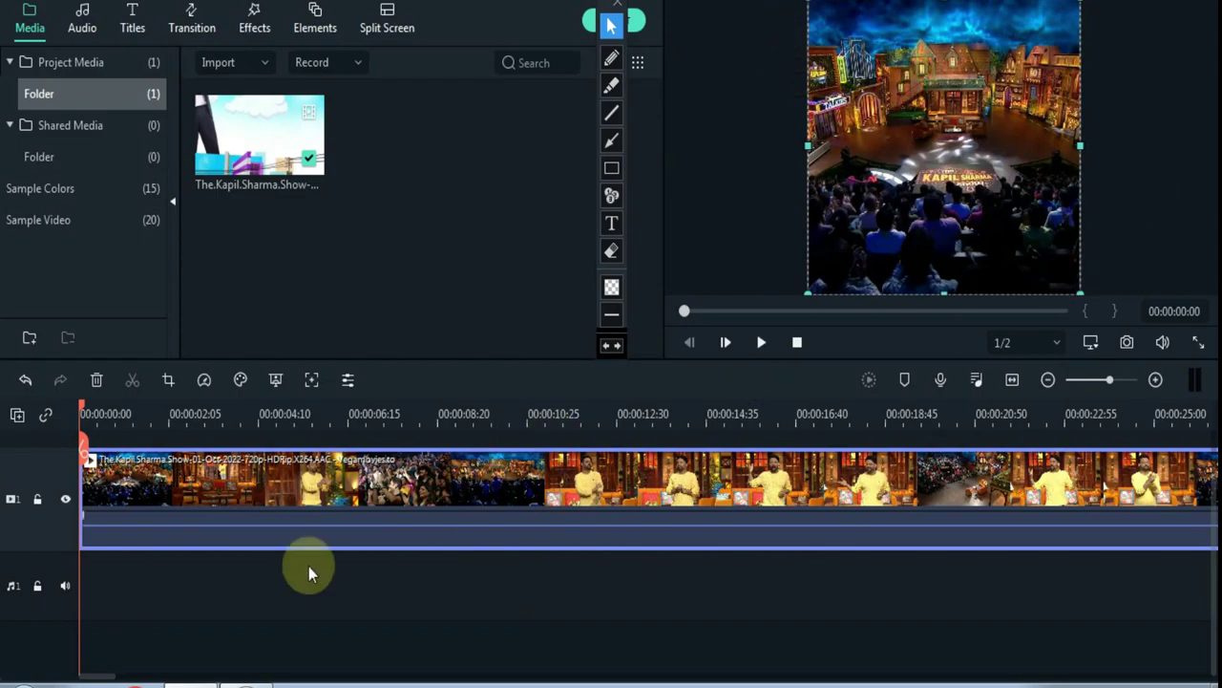
pyautogui.click(417, 584)
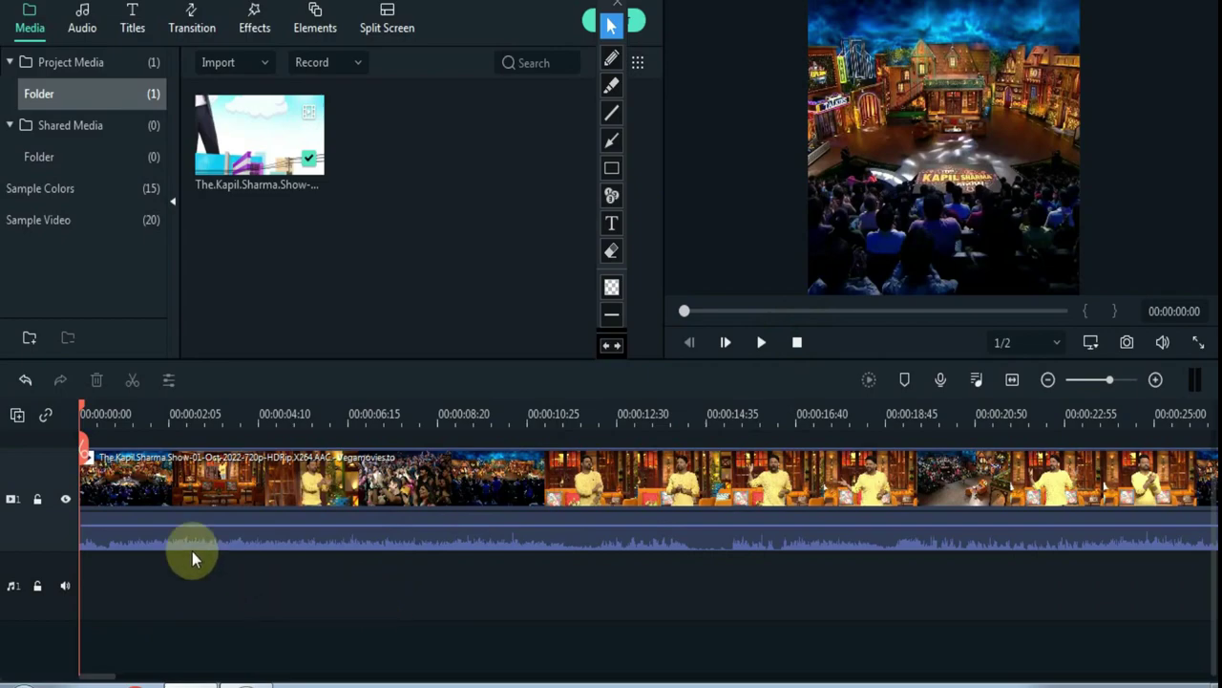
# Color-correct the episode clip with Exposure 16 and Vibrance 16, and compare the preview with the original
pyautogui.click(183, 498)
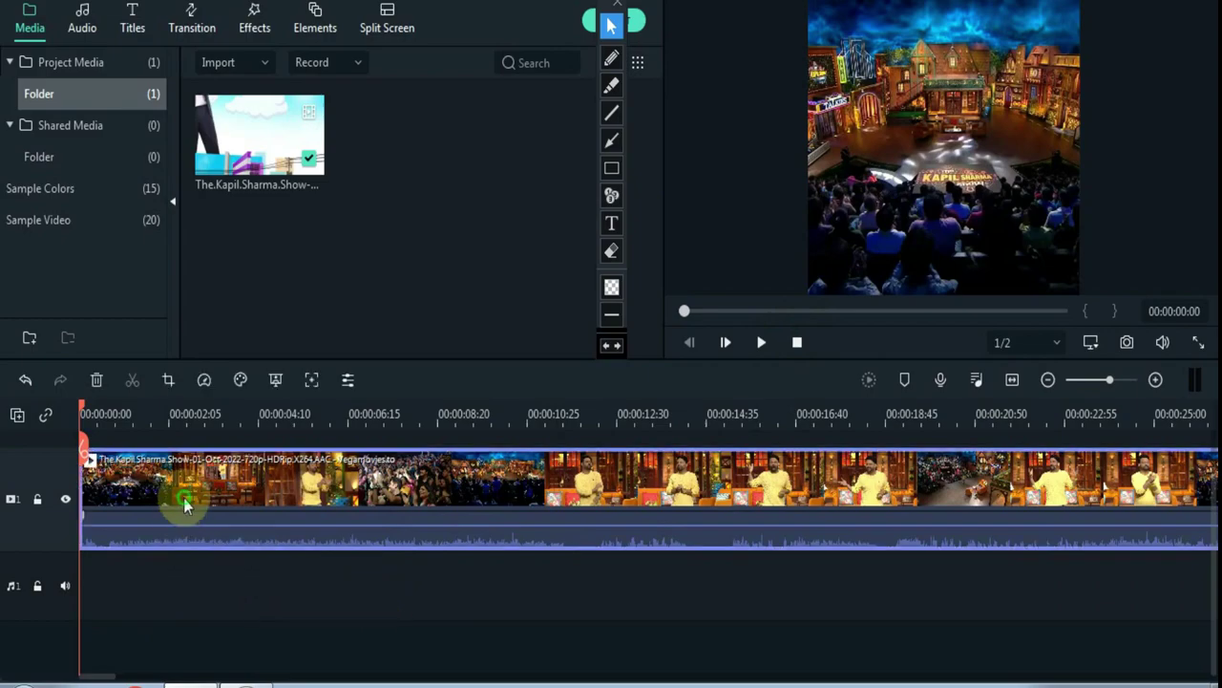
pyautogui.click(248, 383)
pyautogui.click(291, 412)
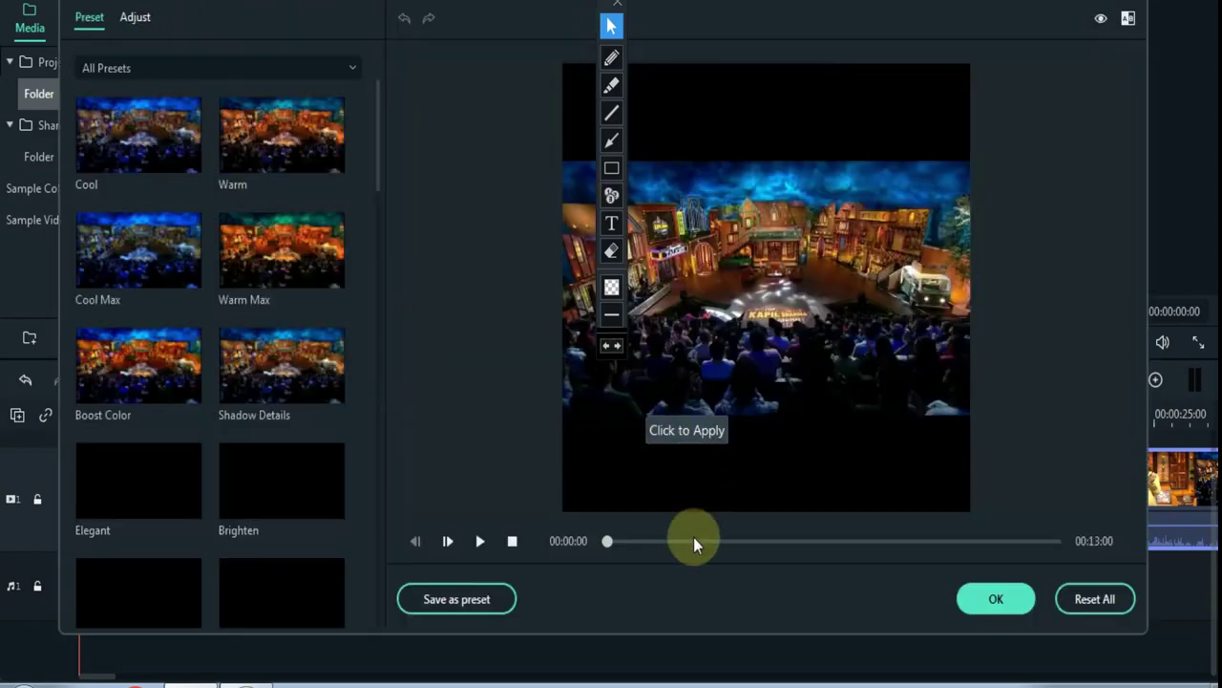
pyautogui.click(691, 541)
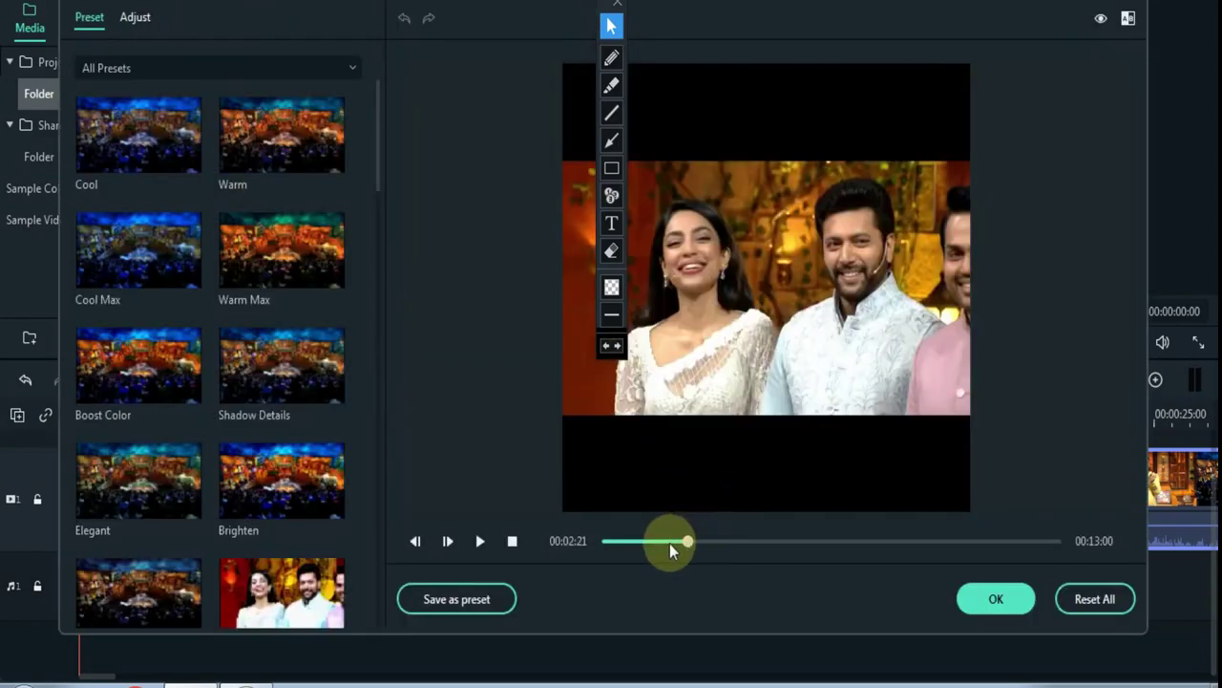
pyautogui.click(137, 19)
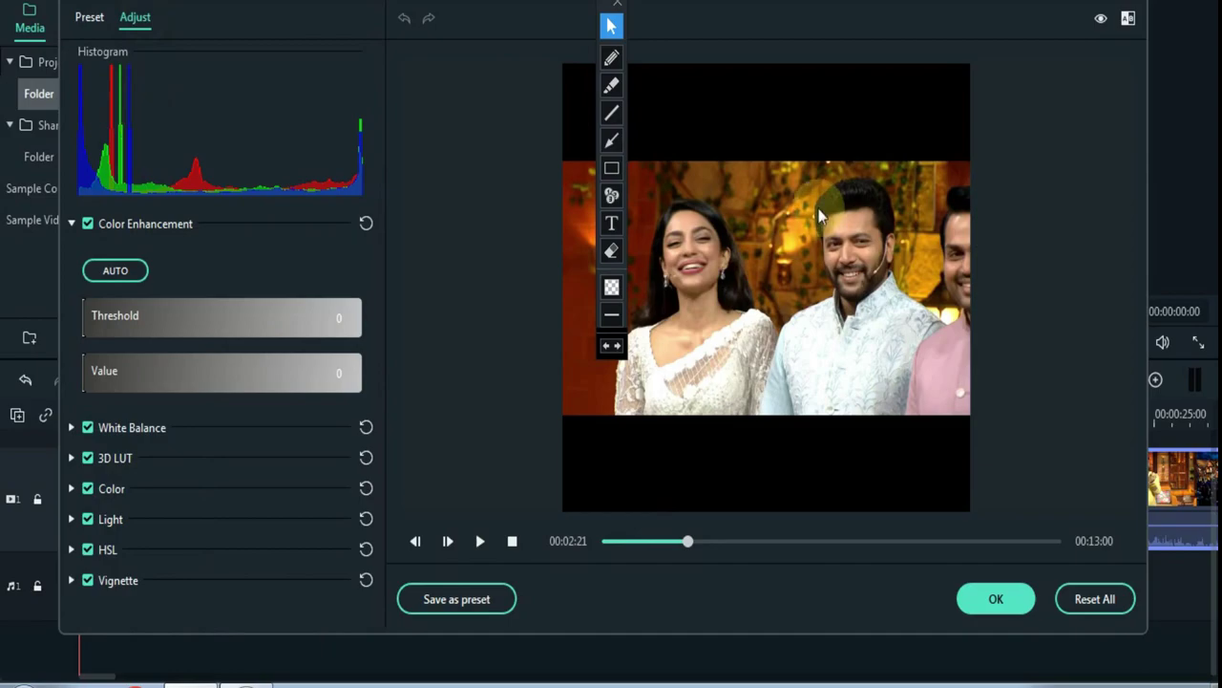
pyautogui.click(73, 488)
pyautogui.click(241, 543)
pyautogui.scroll(-3, 241, 457)
pyautogui.click(240, 456)
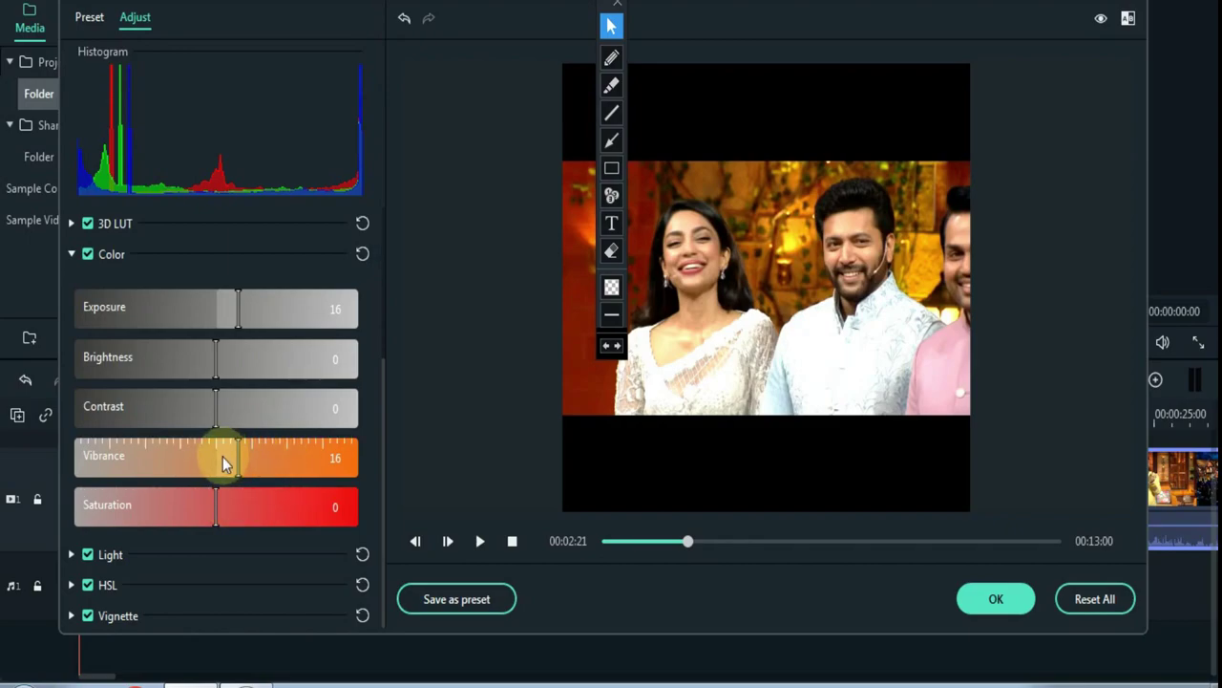
pyautogui.click(1101, 21)
pyautogui.click(1101, 21)
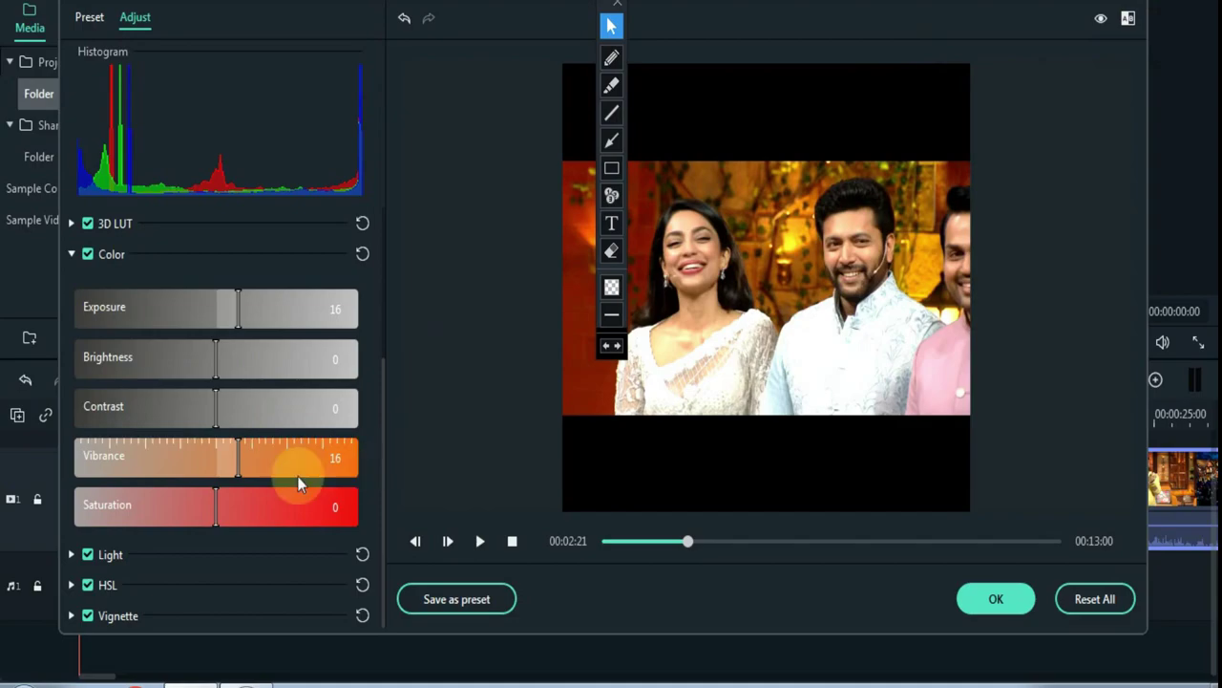
# Refine the clip's color to Exposure 9, Brightness 3, Contrast -42, Vibrance 29 and Saturation 12, checking a frame about three minutes in
pyautogui.click(237, 506)
pyautogui.click(256, 452)
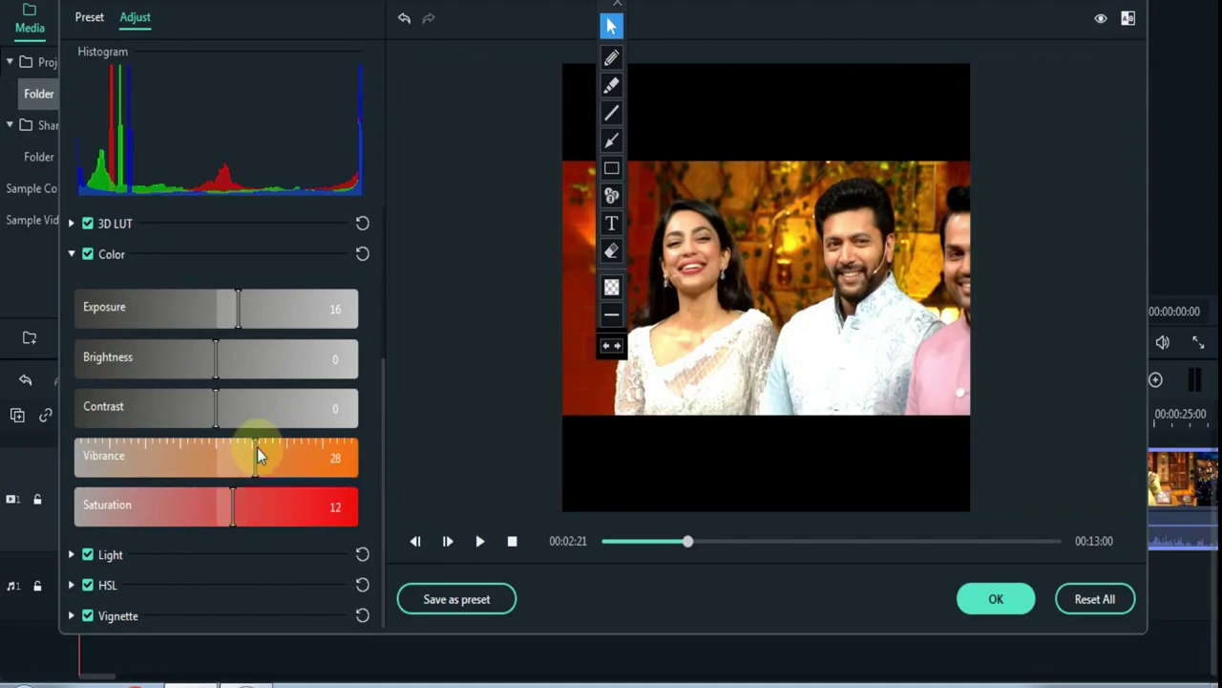
pyautogui.moveTo(689, 542); pyautogui.dragTo(713, 541)
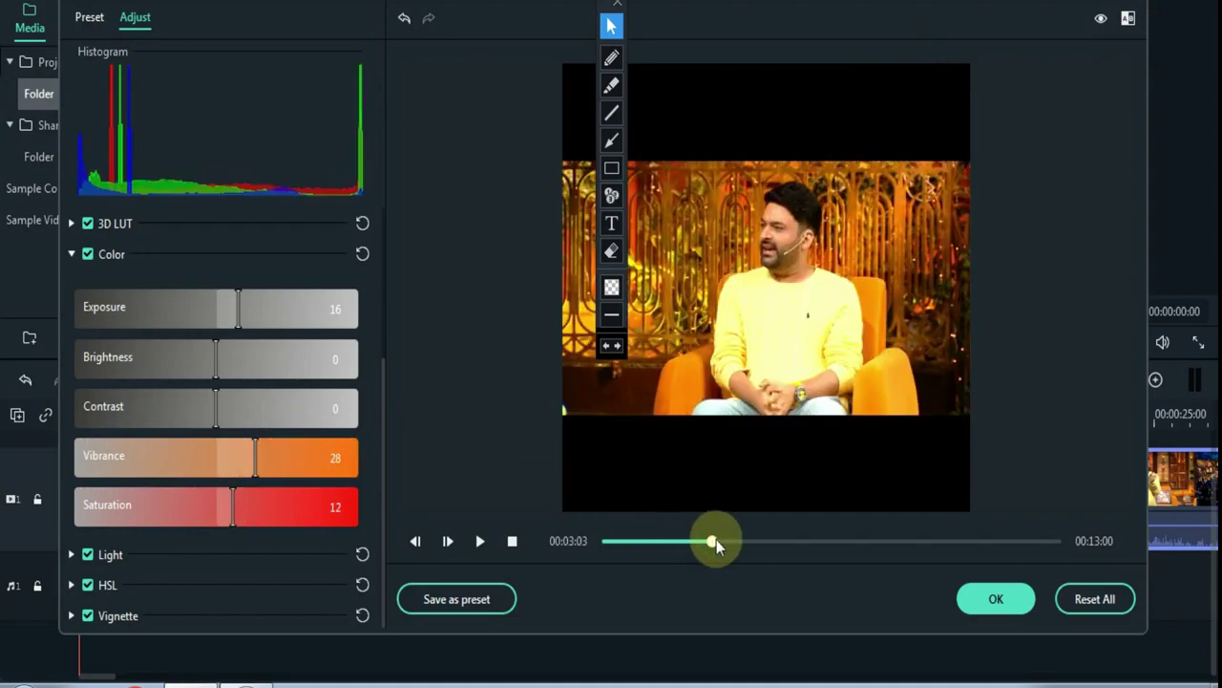
pyautogui.click(257, 454)
pyautogui.click(215, 406)
pyautogui.moveTo(256, 406); pyautogui.dragTo(272, 356)
pyautogui.click(226, 358)
pyautogui.moveTo(227, 307)
pyautogui.mouseDown()
pyautogui.moveTo(176, 314)
pyautogui.moveTo(249, 311)
pyautogui.moveTo(230, 310)
pyautogui.mouseUp()
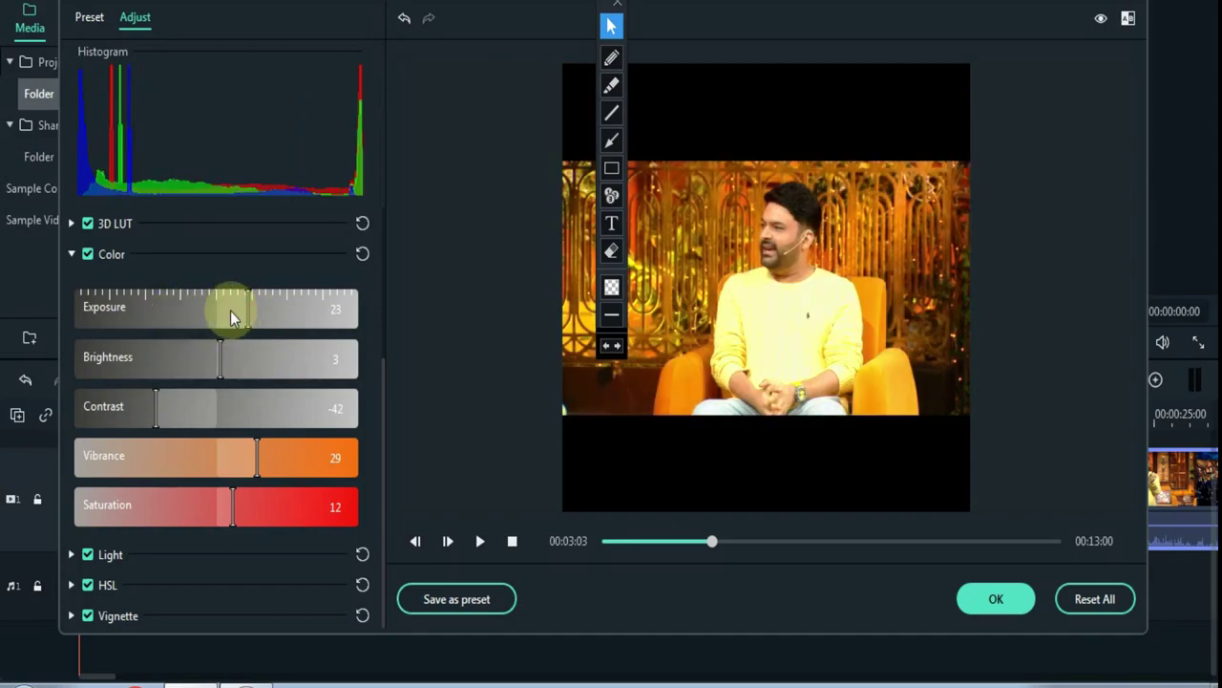
# Adjust the clip's light with Highlights 11, Shadows -13, Whites 4 and Blacks -12
pyautogui.click(74, 554)
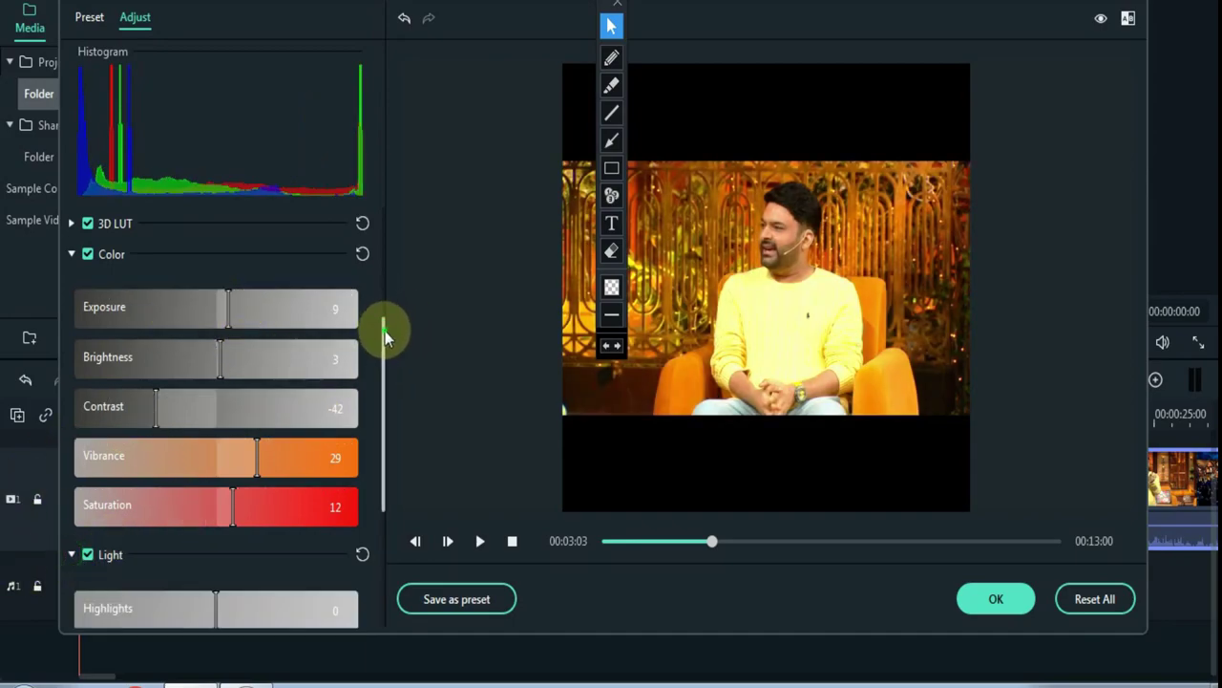
pyautogui.scroll(-5, 385, 330)
pyautogui.click(197, 421)
pyautogui.click(237, 468)
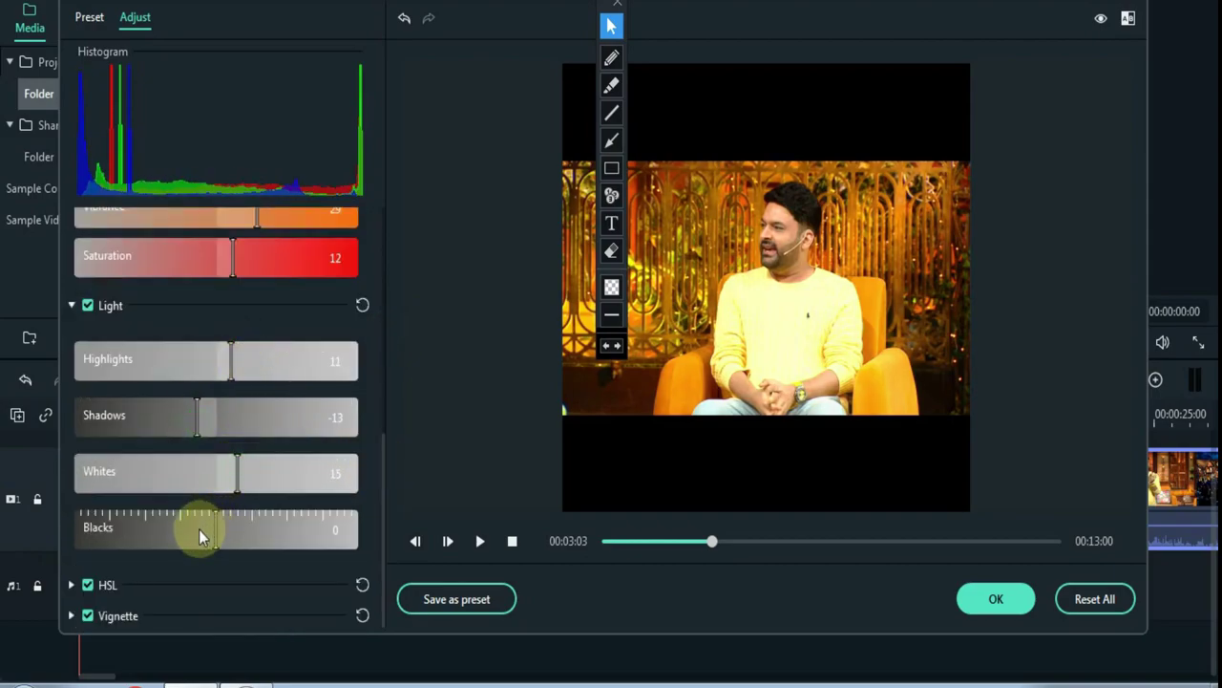
pyautogui.click(199, 531)
pyautogui.click(223, 469)
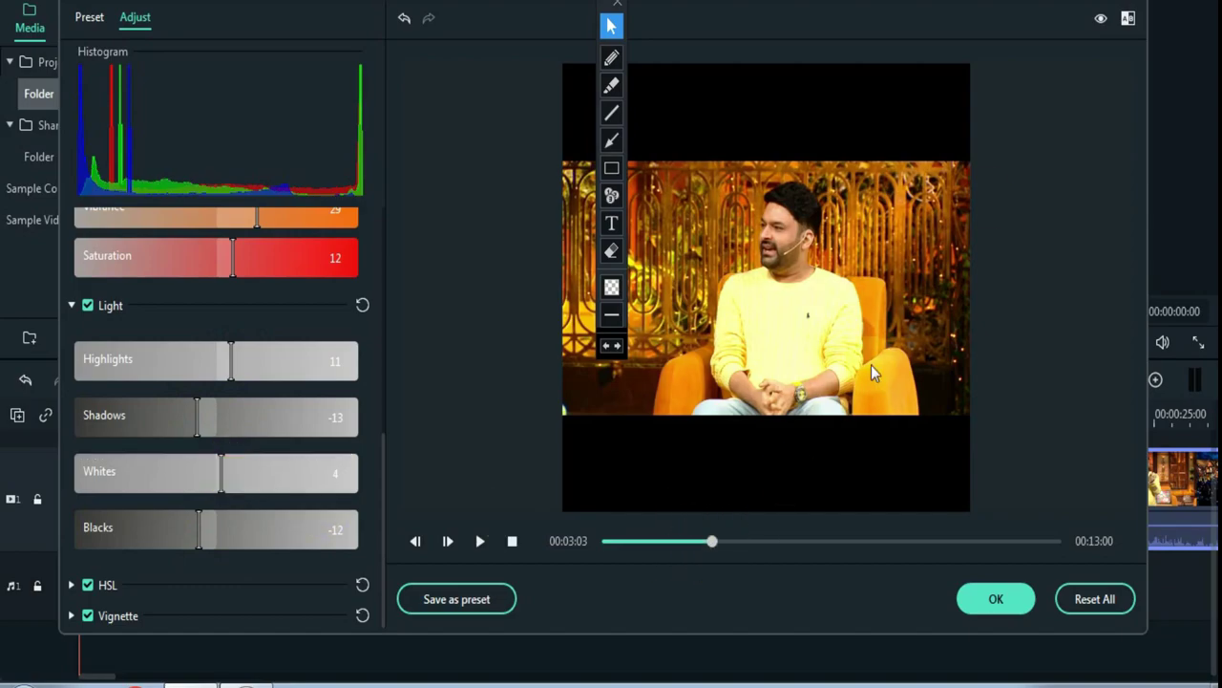
# Compare the corrected image with the original, including a frame at 00:04:18, and apply the color correction
pyautogui.click(1098, 21)
pyautogui.click(756, 540)
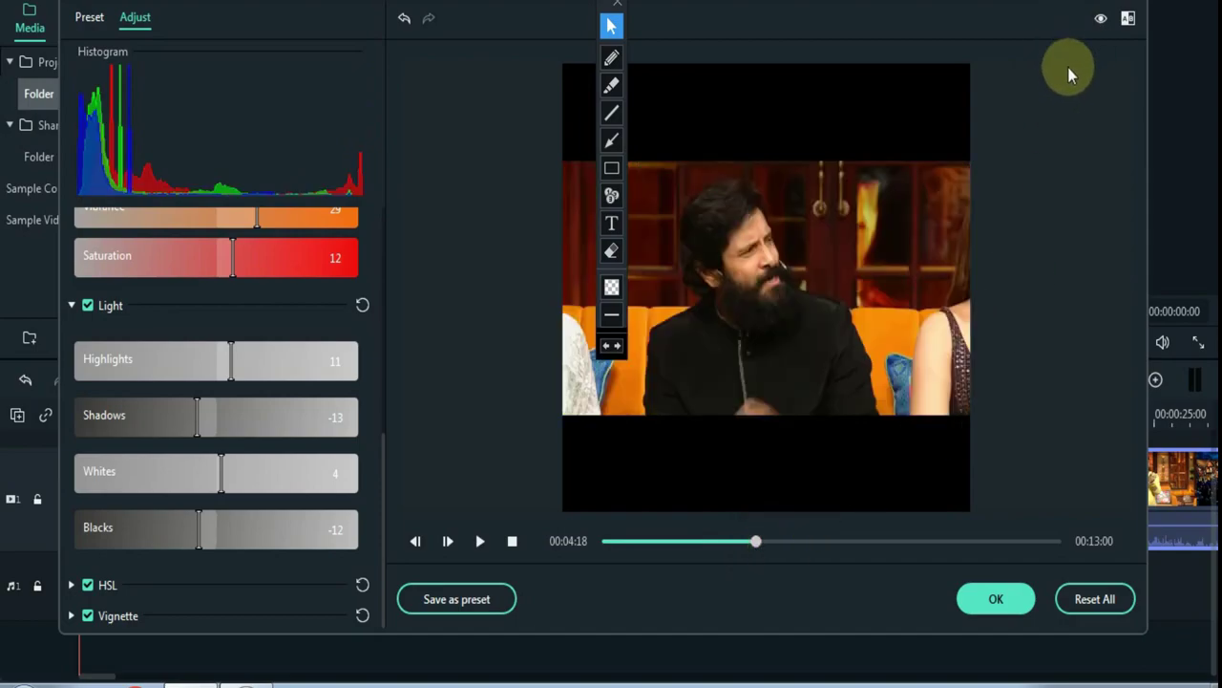
pyautogui.click(1094, 21)
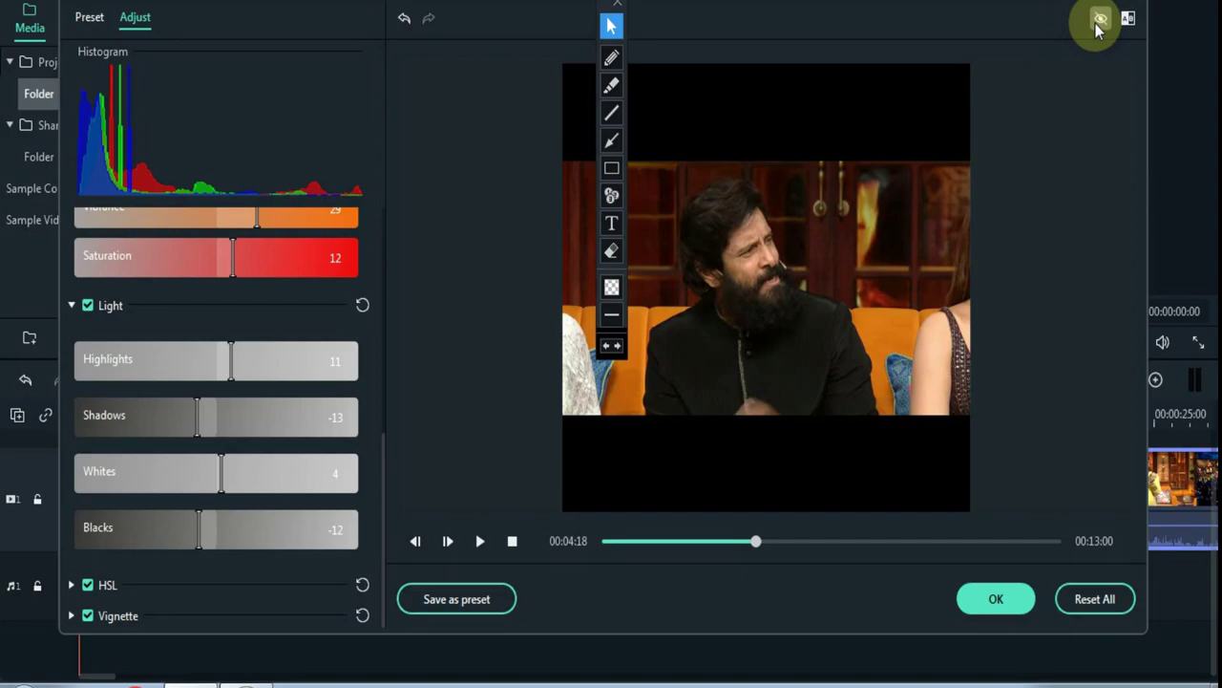
pyautogui.click(1095, 23)
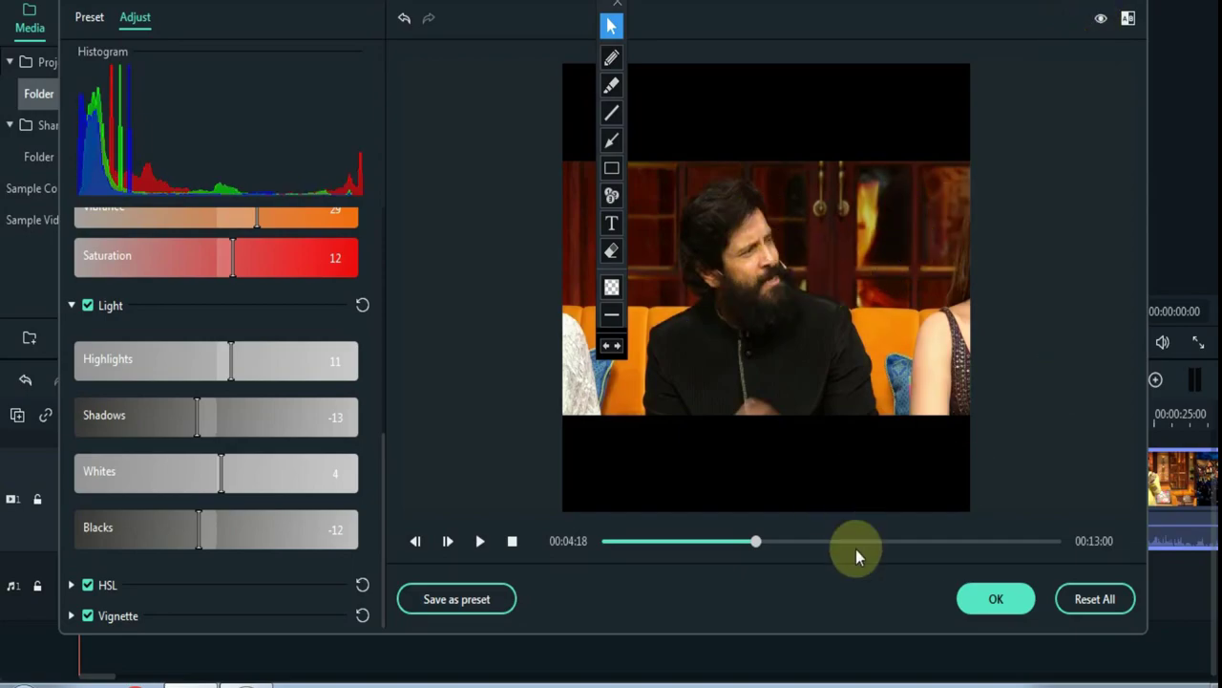
pyautogui.click(1008, 605)
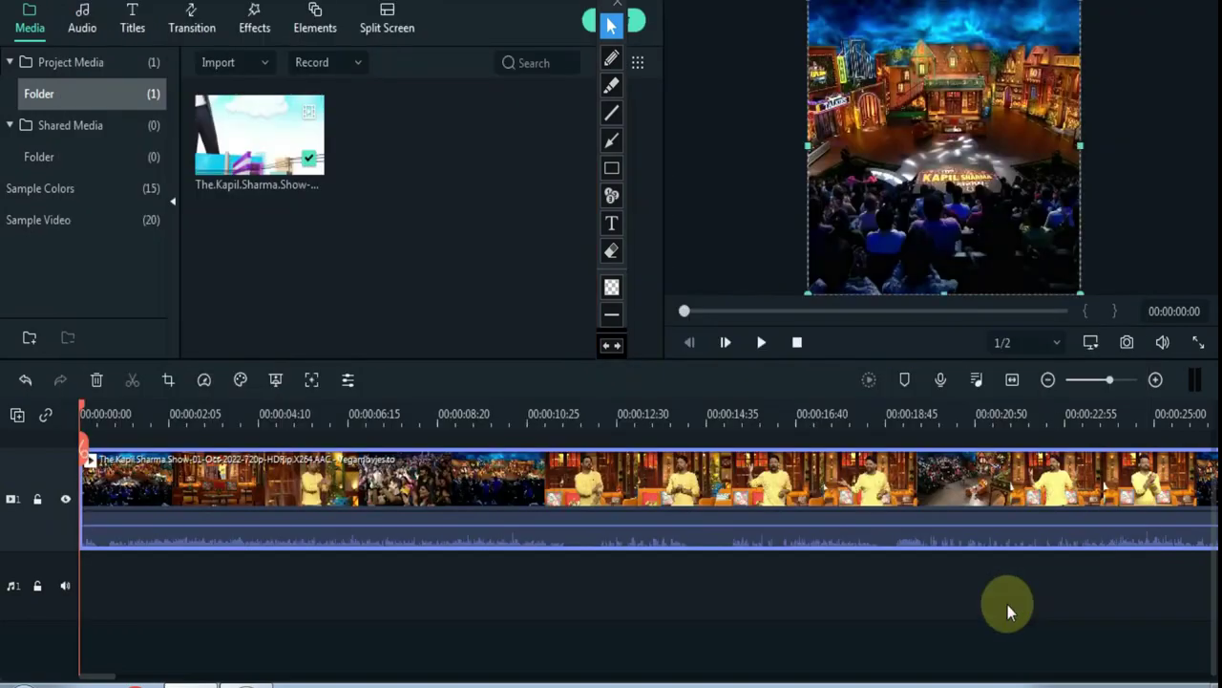
# Raise the episode clip's audio volume on the timeline and check a frame about seven seconds in before returning to the start
pyautogui.click(350, 595)
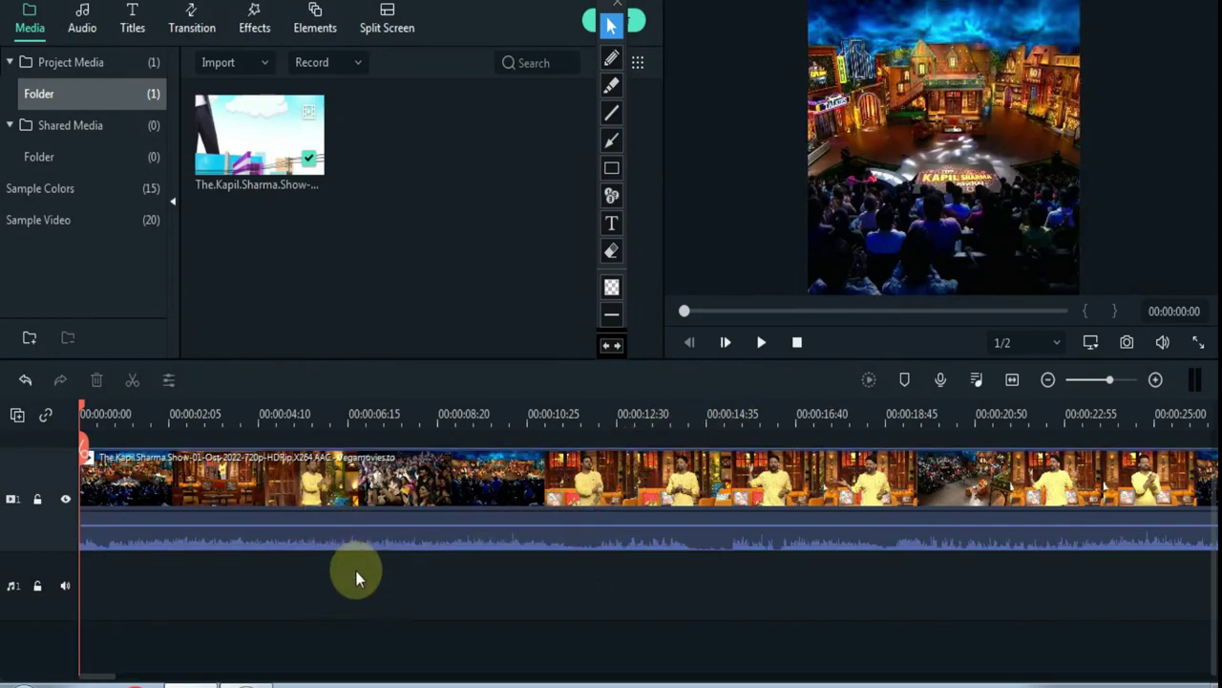
pyautogui.click(346, 519)
pyautogui.moveTo(346, 519); pyautogui.dragTo(341, 525)
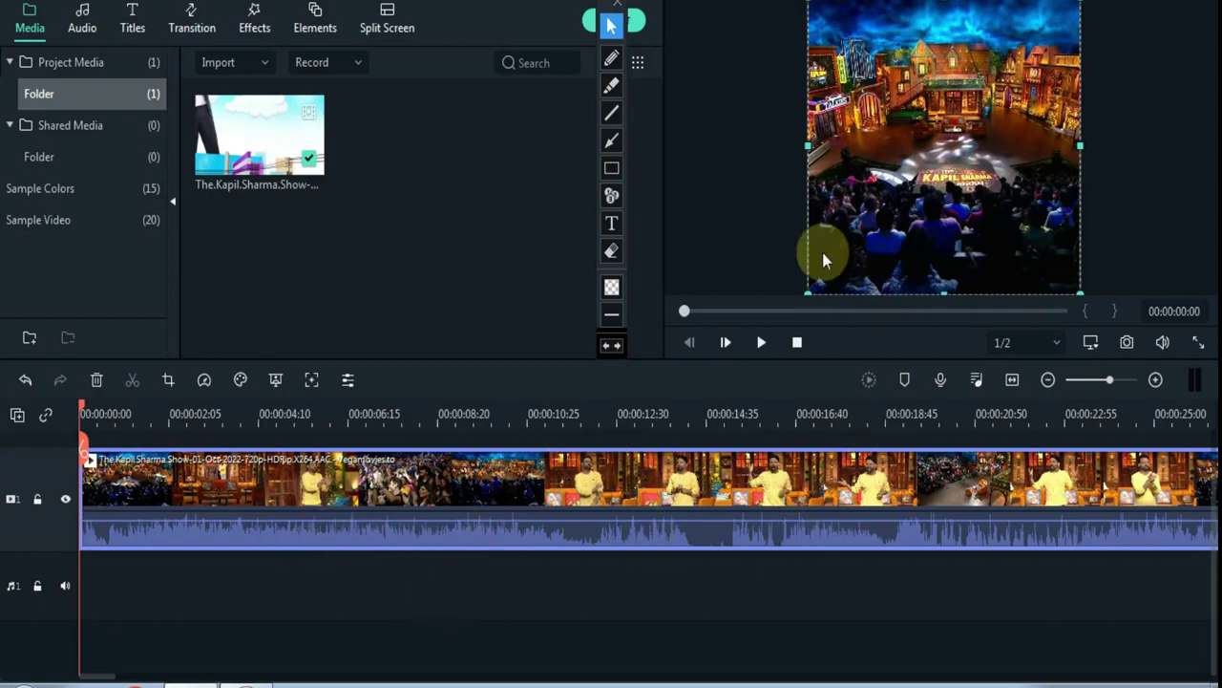
pyautogui.click(390, 413)
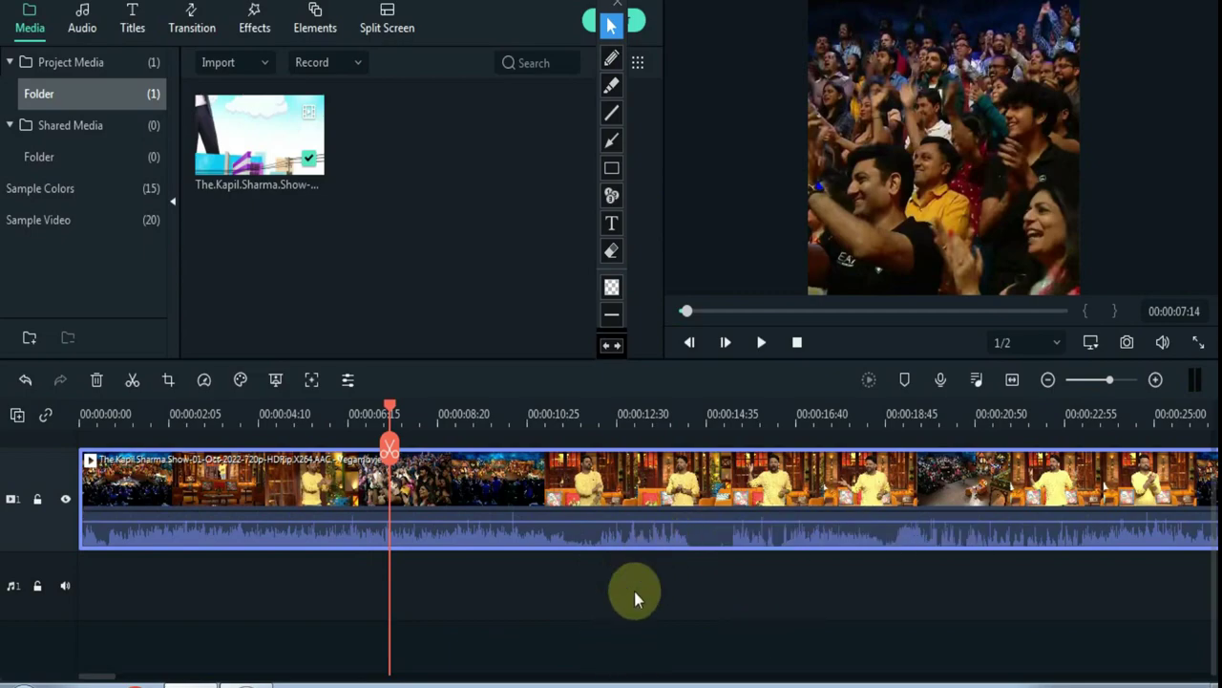
pyautogui.click(614, 613)
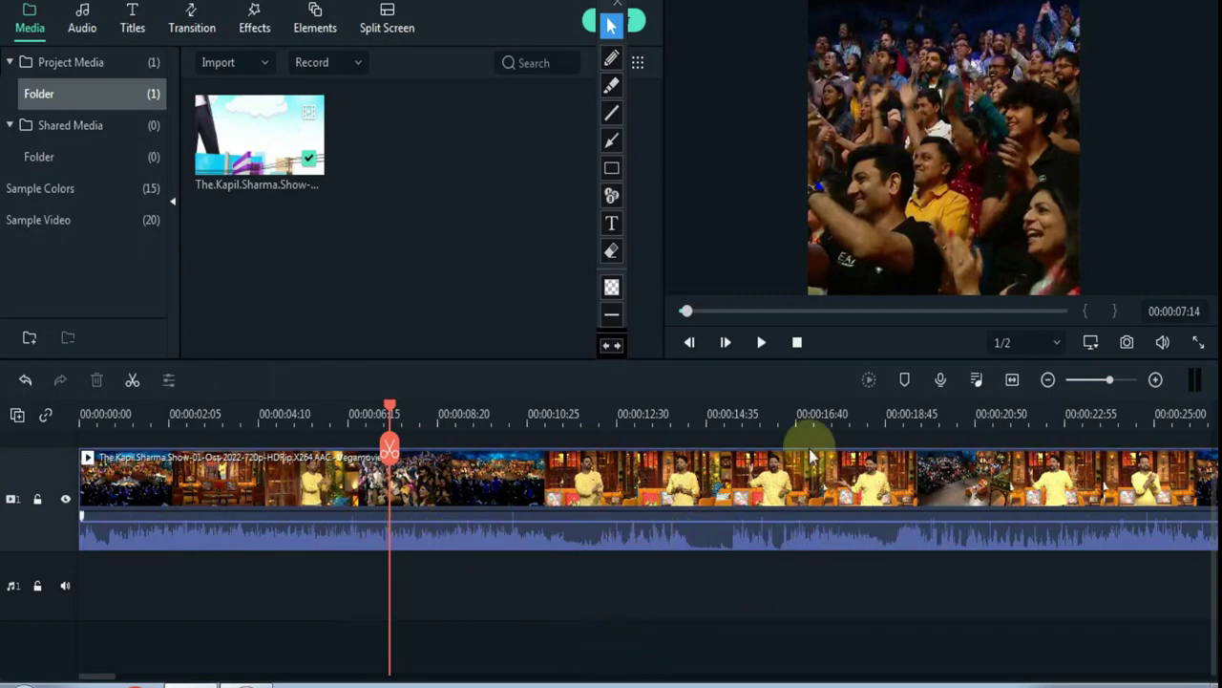
pyautogui.click(797, 342)
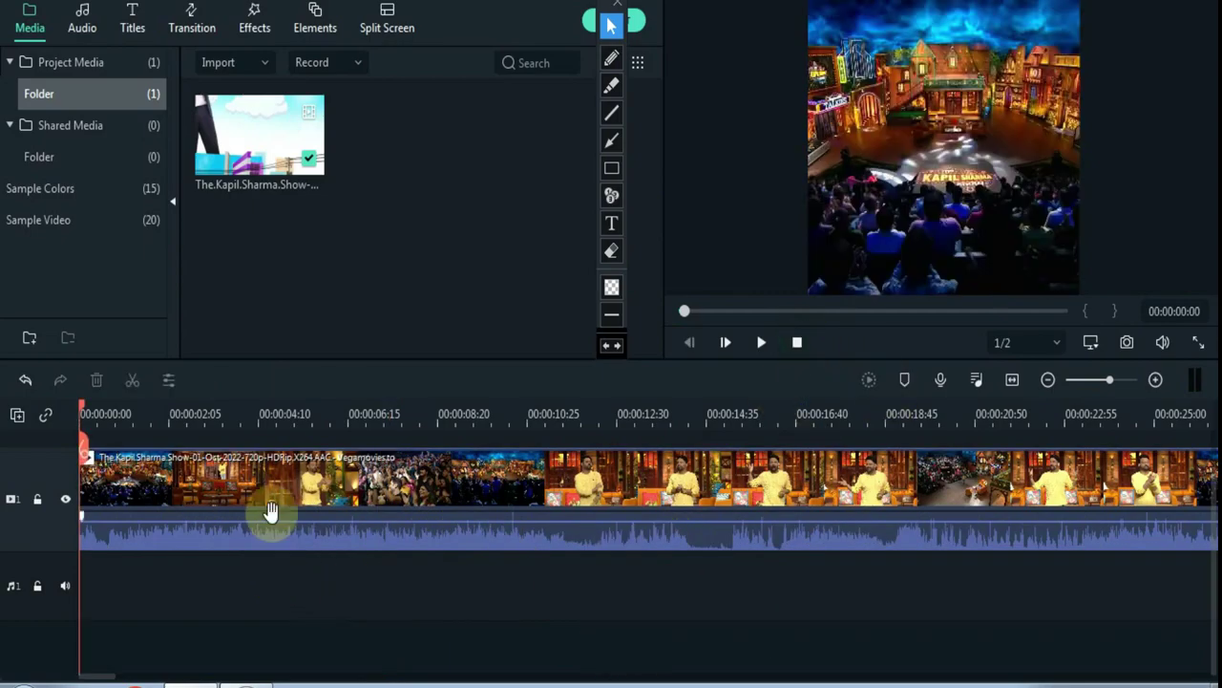
# Apply the Classic equalizer preset to the episode clip's audio and open the equalizer for customizing
pyautogui.click(238, 486)
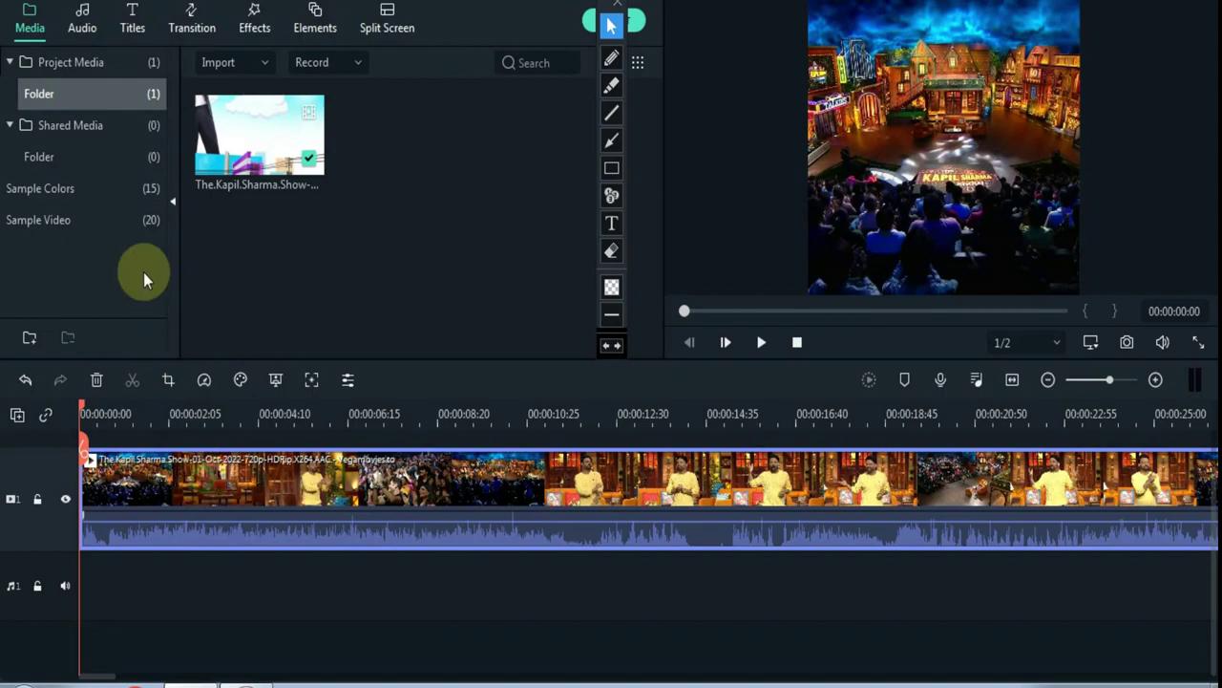
pyautogui.click(73, 19)
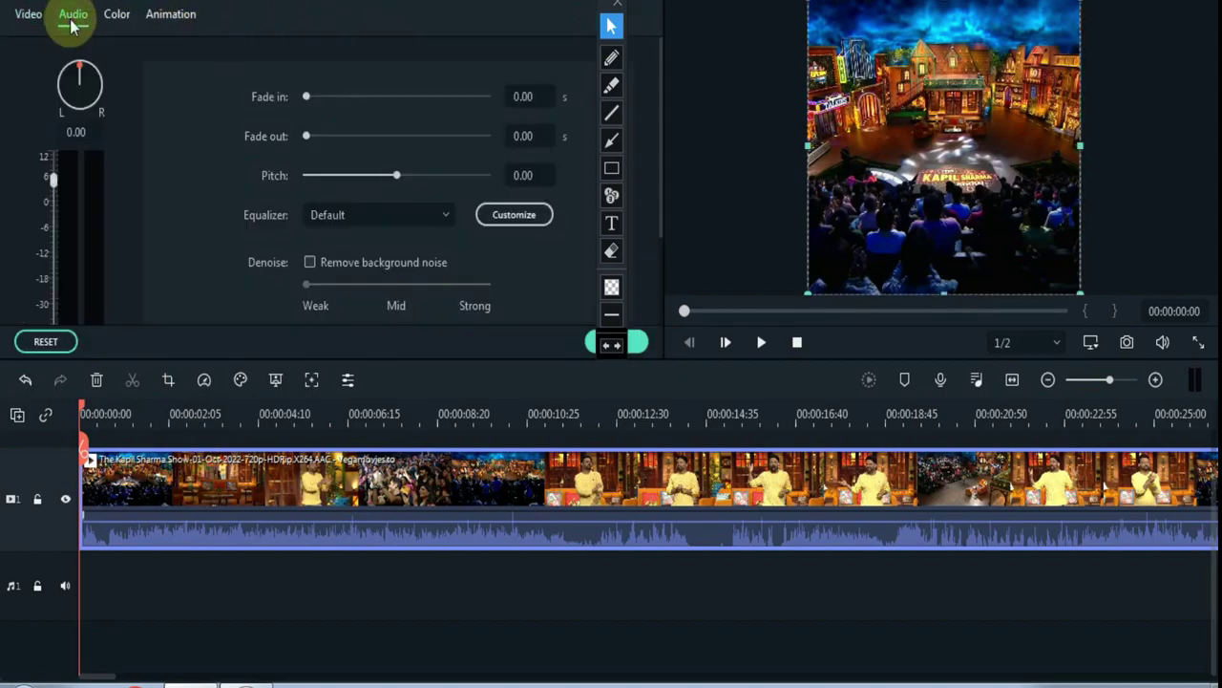
pyautogui.click(415, 214)
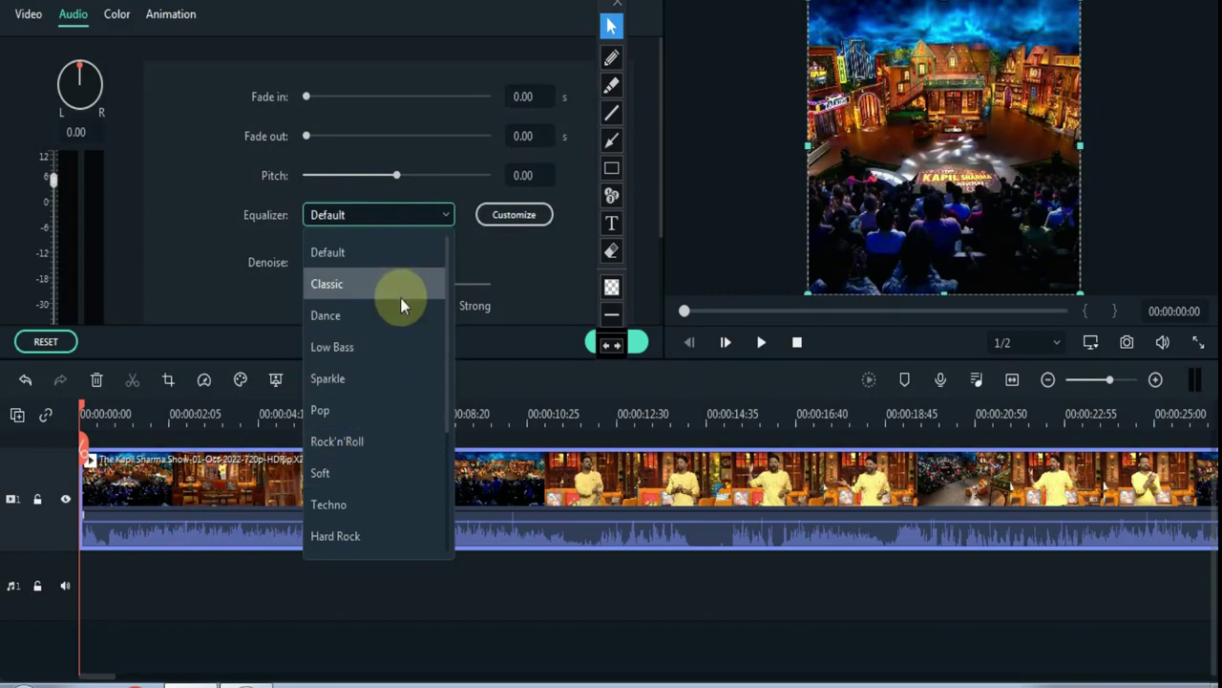
pyautogui.click(396, 284)
pyautogui.click(515, 214)
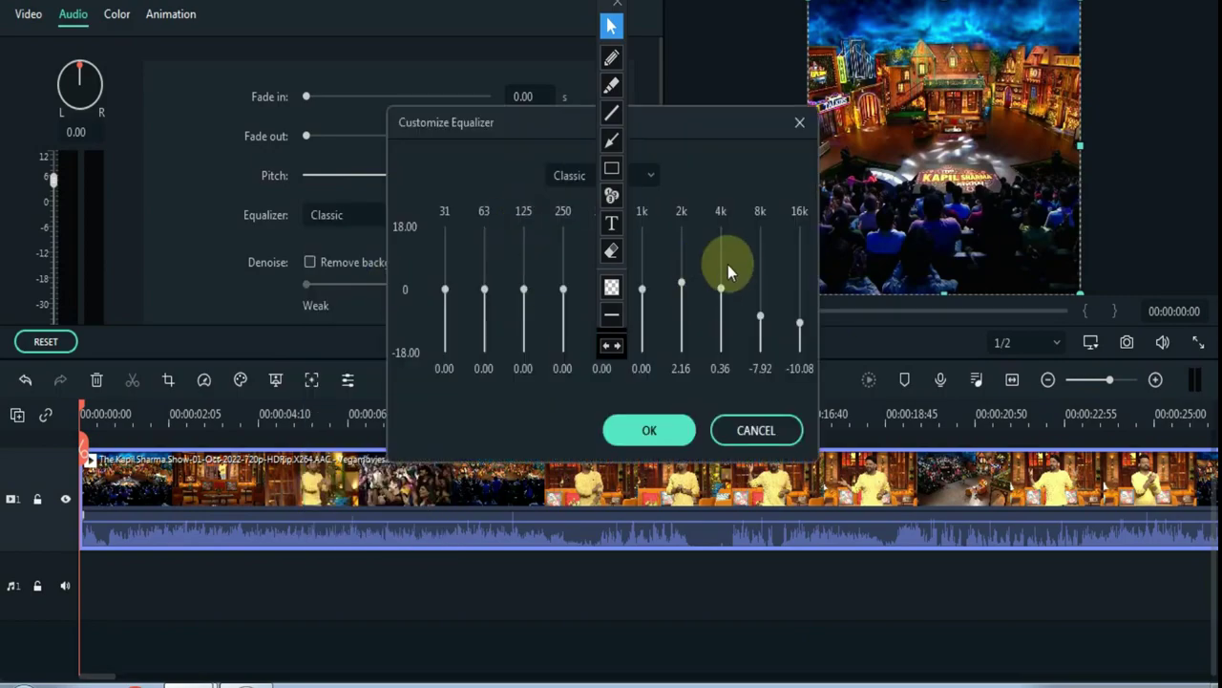
# Customize the equalizer bands to 63 at -7.80, 4k at 8.10, 8k at 0.00 and 16k at -2.10, and apply the audio settings with pitch 1.00
pyautogui.moveTo(721, 287); pyautogui.dragTo(721, 263)
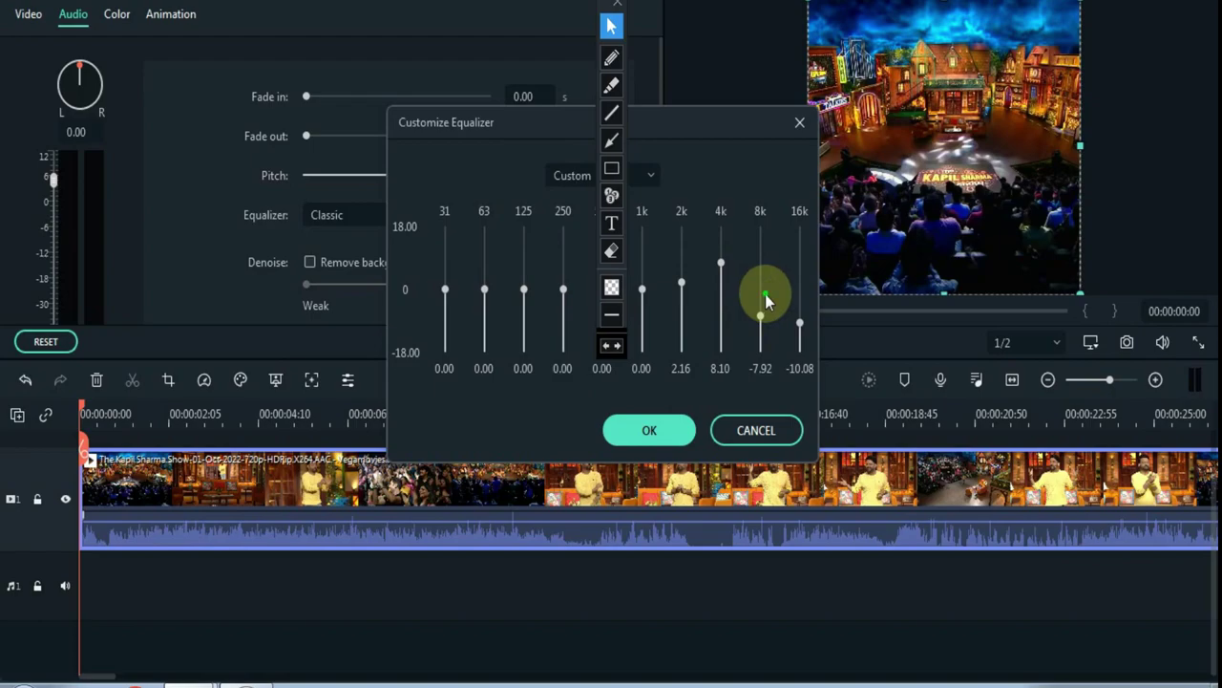
pyautogui.click(763, 290)
pyautogui.click(800, 297)
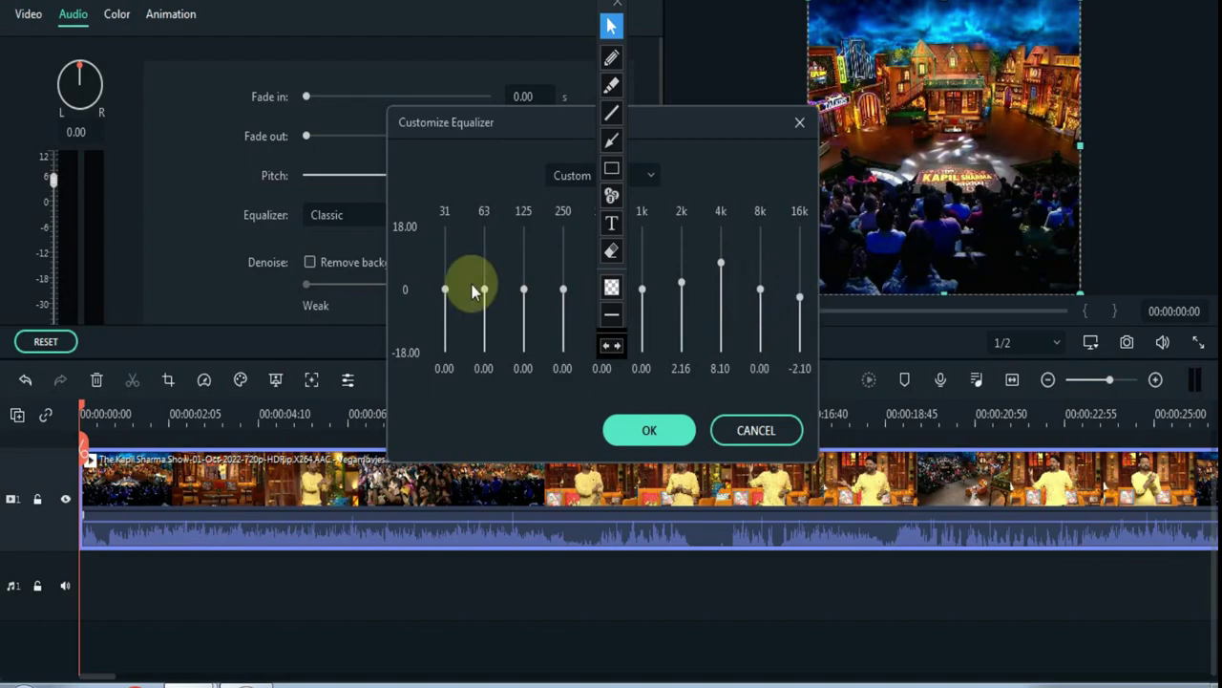
pyautogui.click(484, 317)
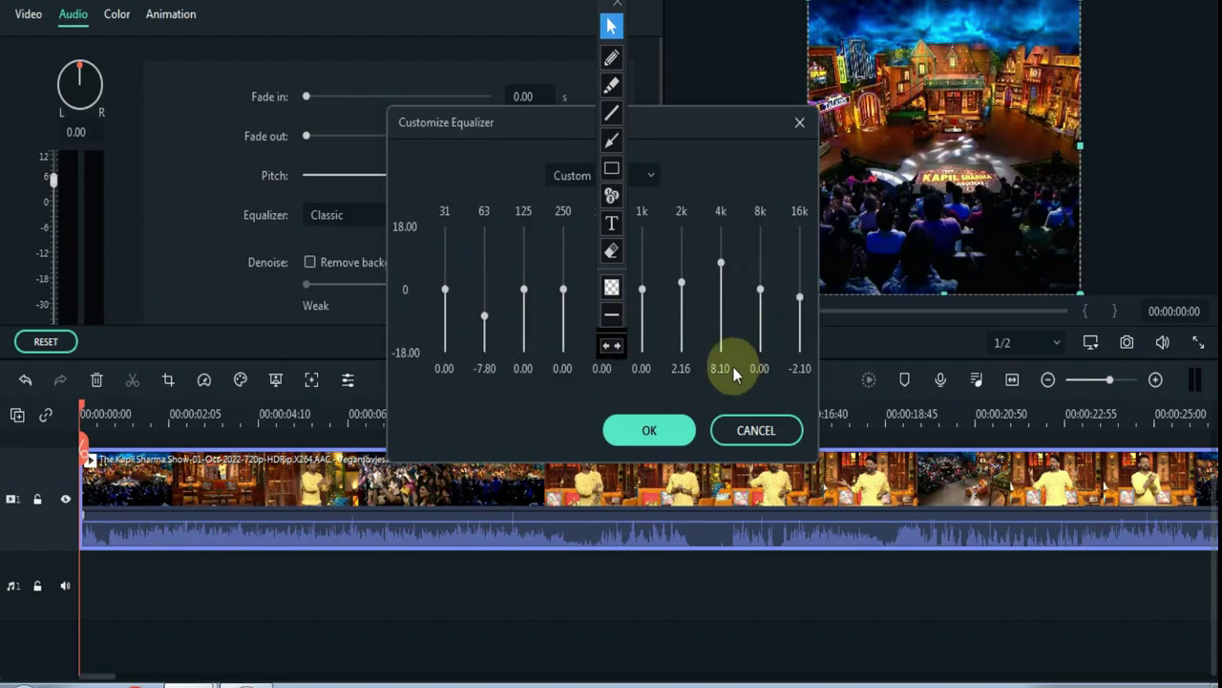
pyautogui.click(631, 429)
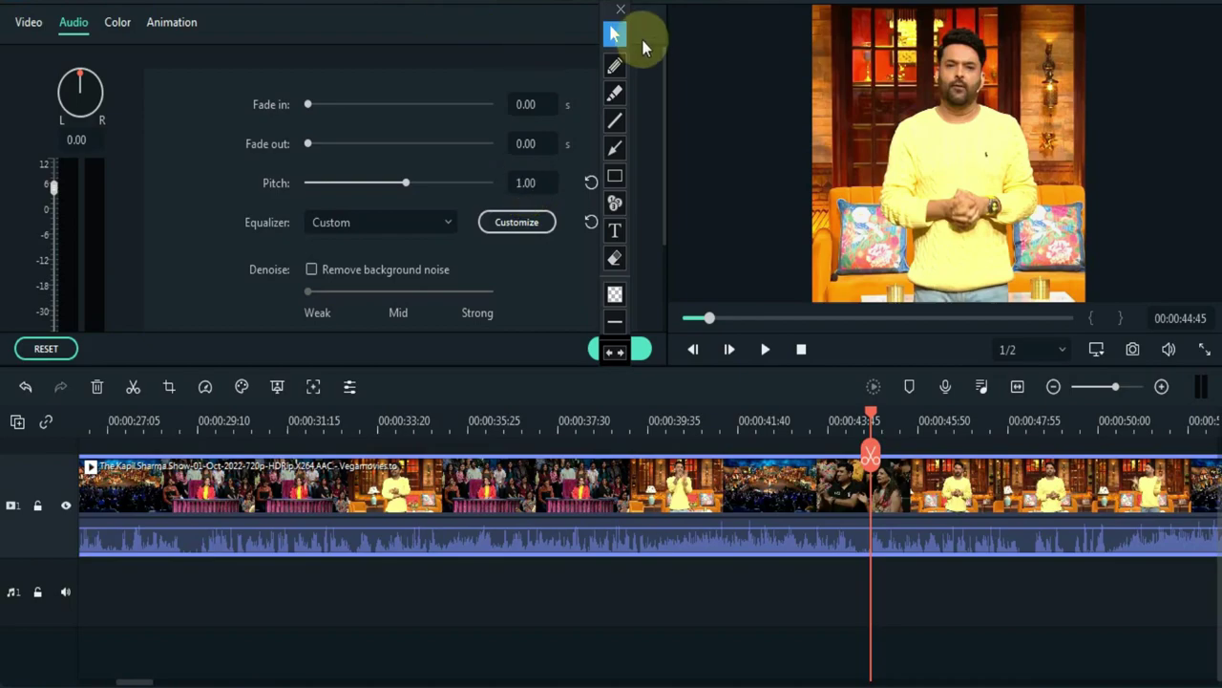
pyautogui.moveTo(603, 19); pyautogui.dragTo(687, 30)
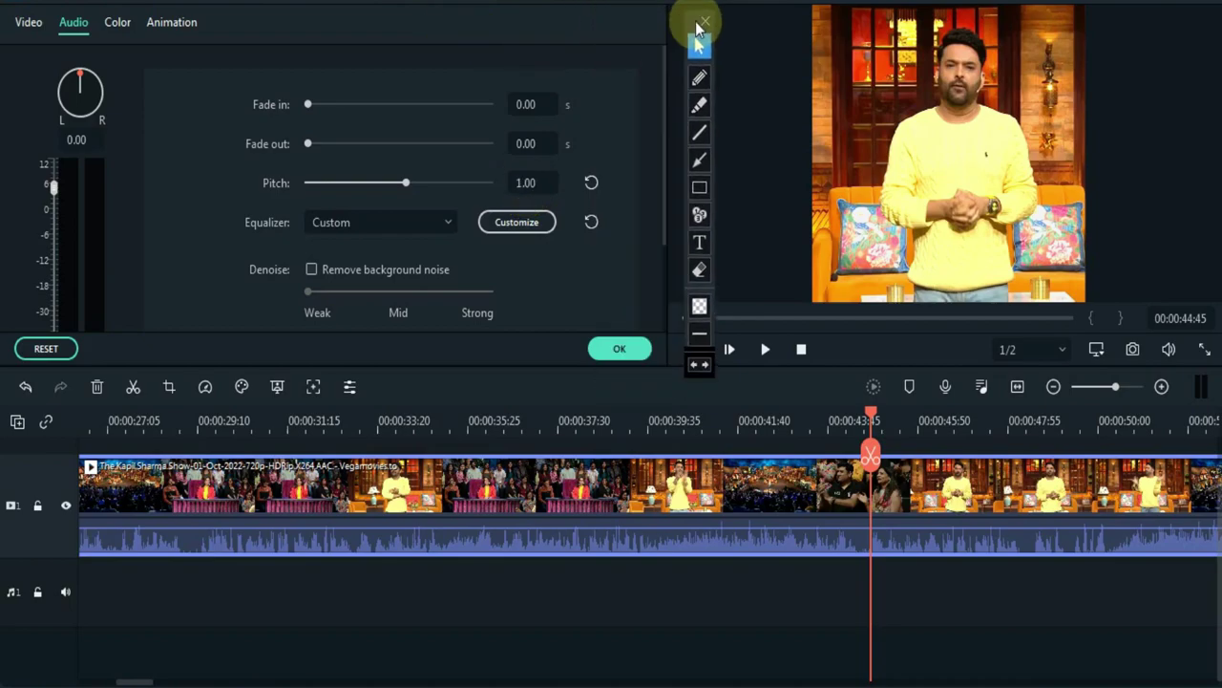
pyautogui.click(627, 352)
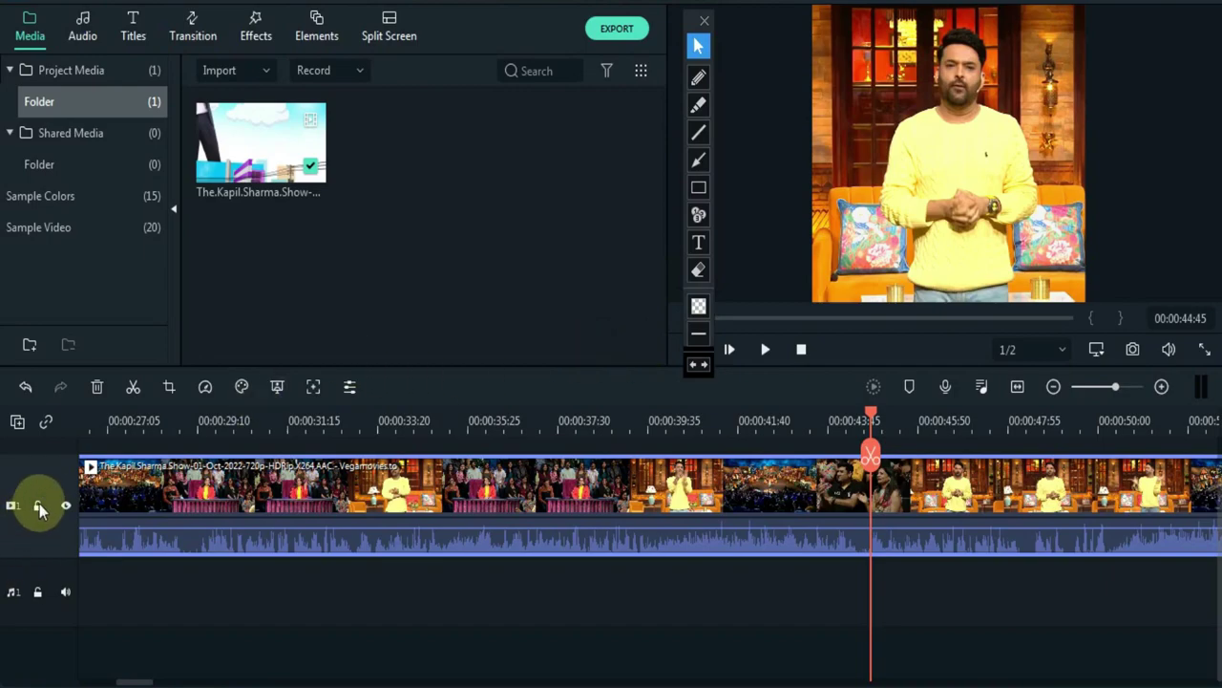
# Skim the edited episode up to about the twelve-minute mark and return to the start
pyautogui.click(730, 630)
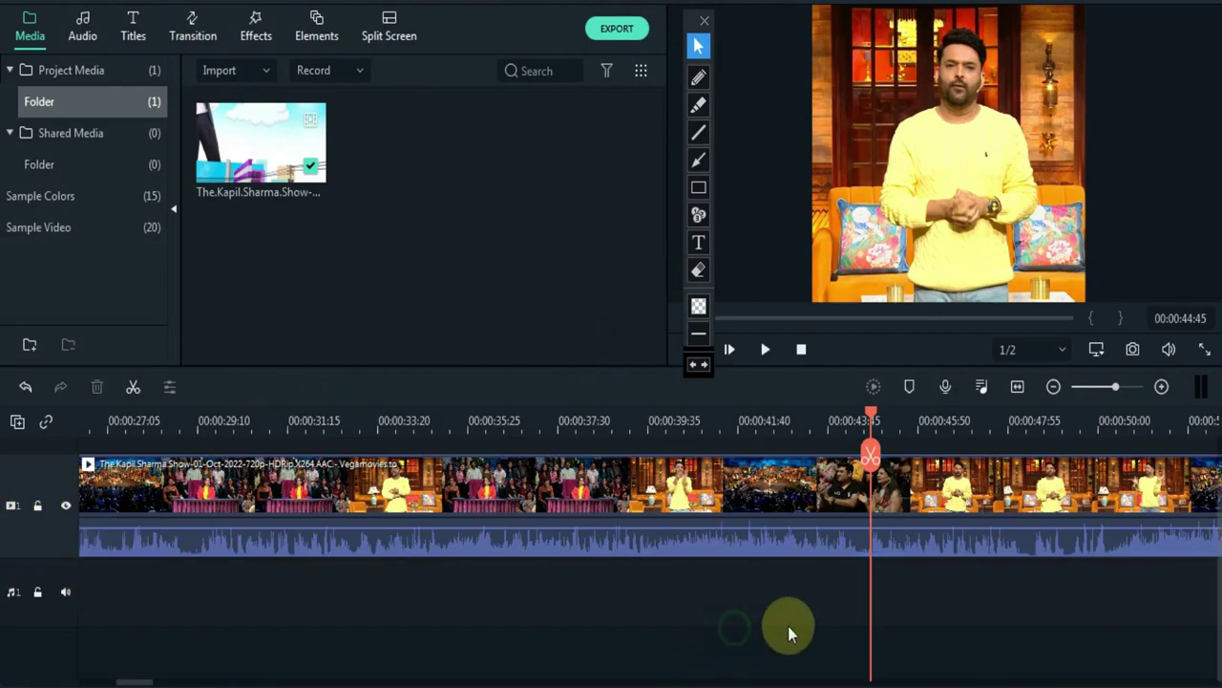
pyautogui.moveTo(794, 319); pyautogui.dragTo(929, 325)
pyautogui.click(998, 318)
pyautogui.moveTo(1041, 320); pyautogui.dragTo(1068, 319)
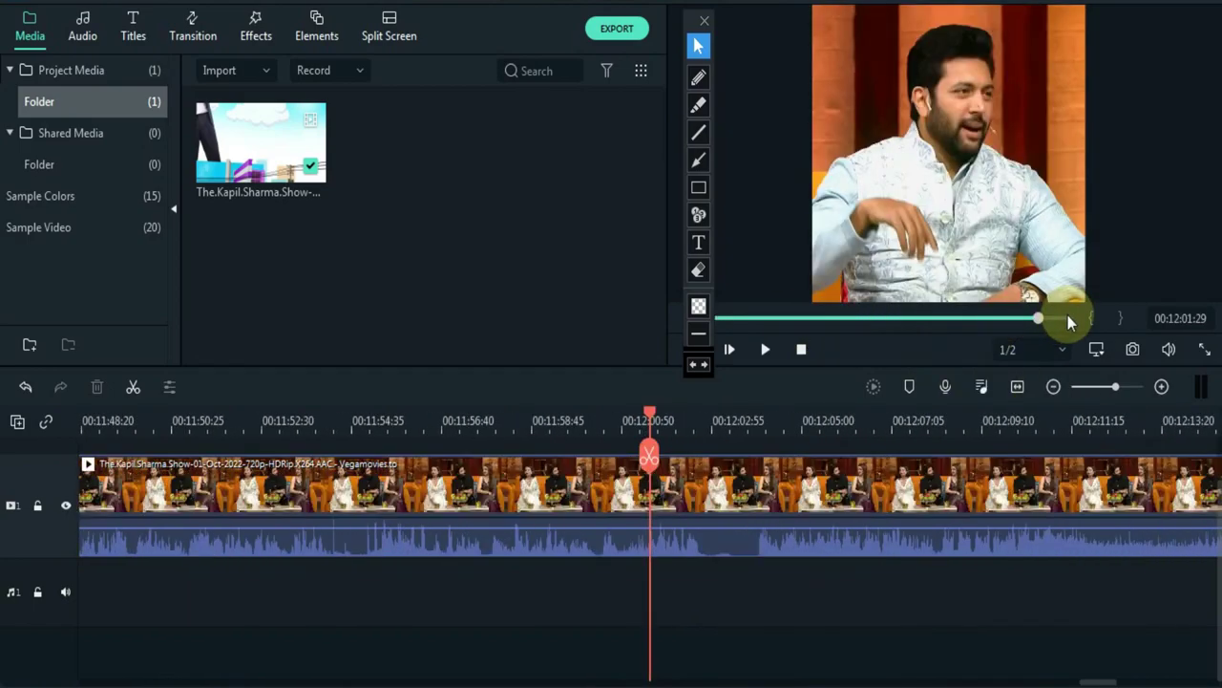
pyautogui.click(803, 350)
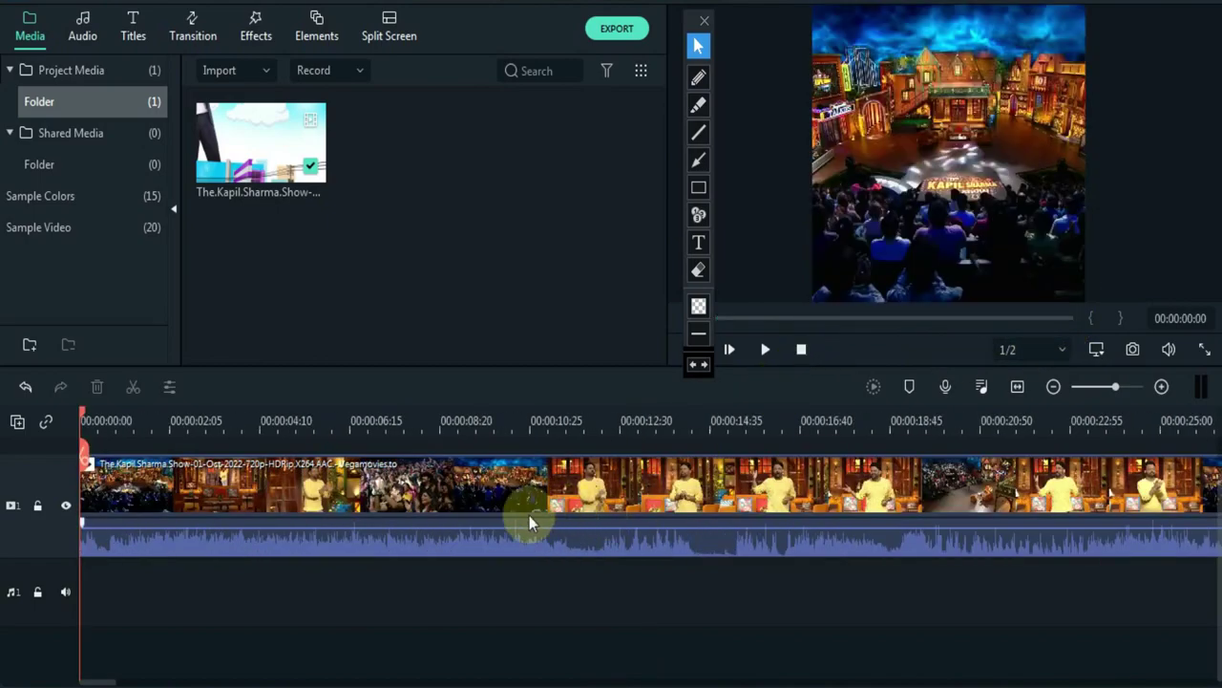
# Set the episode clip's custom speed to 1.25x and check frames about 13 and 19 seconds in
pyautogui.click(251, 506)
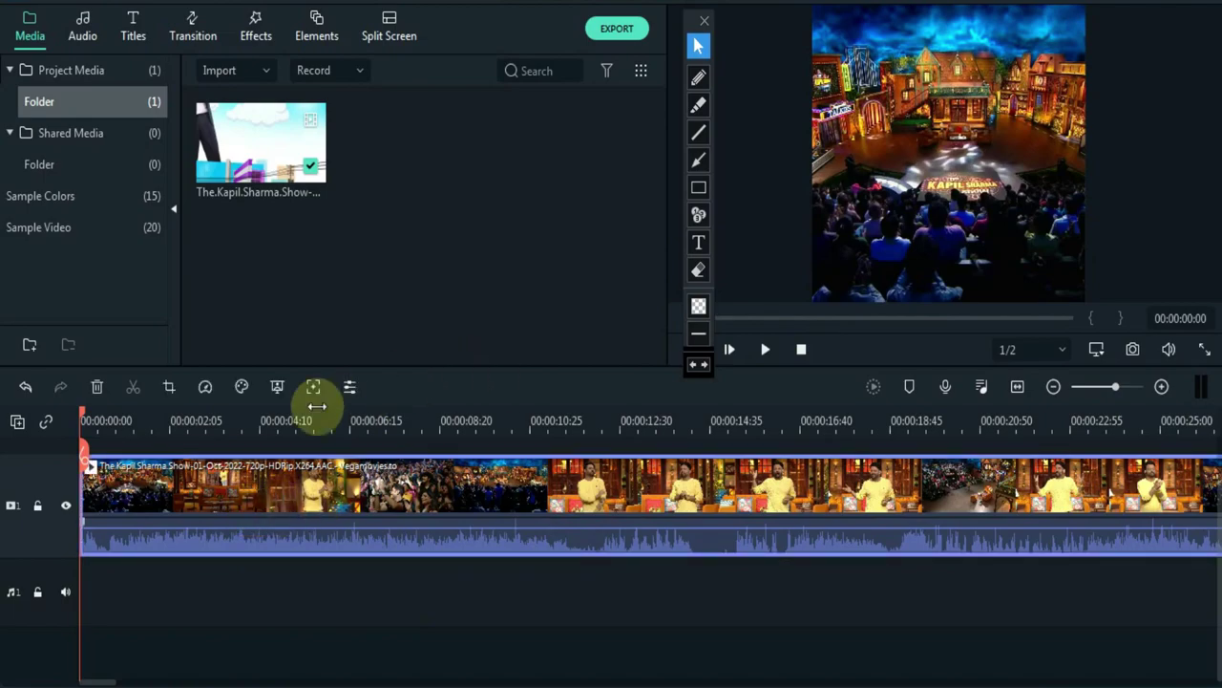
pyautogui.click(206, 387)
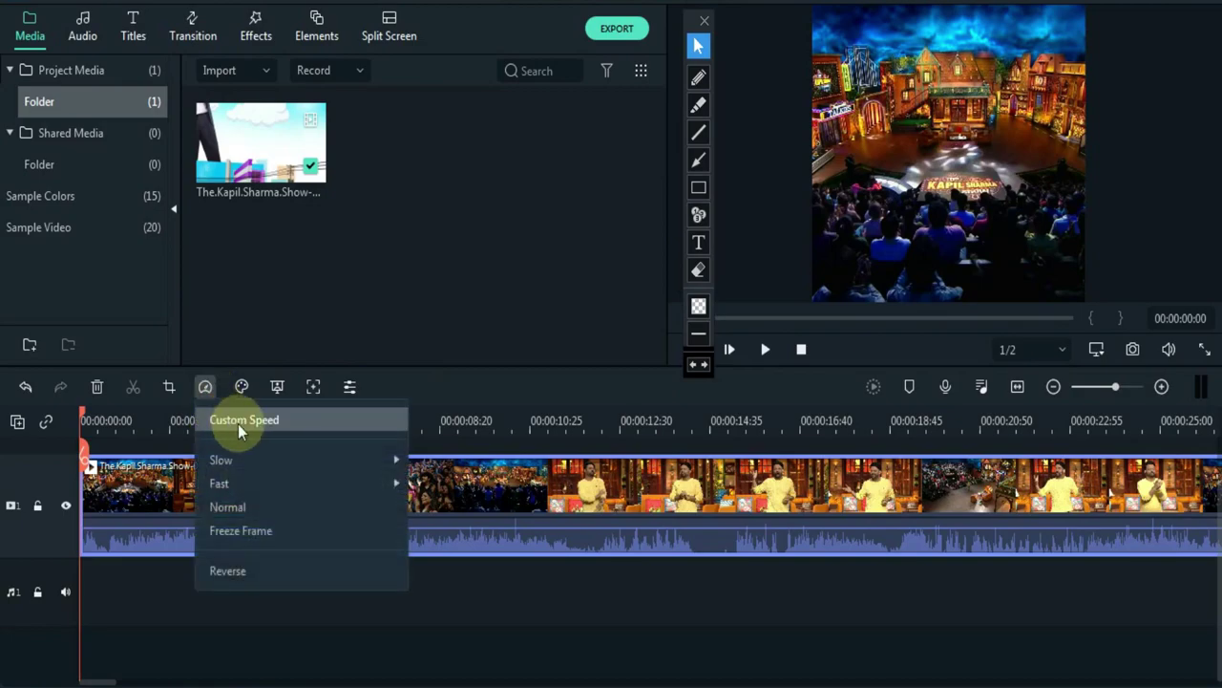
pyautogui.click(239, 421)
pyautogui.doubleClick(749, 212)
pyautogui.click(749, 214)
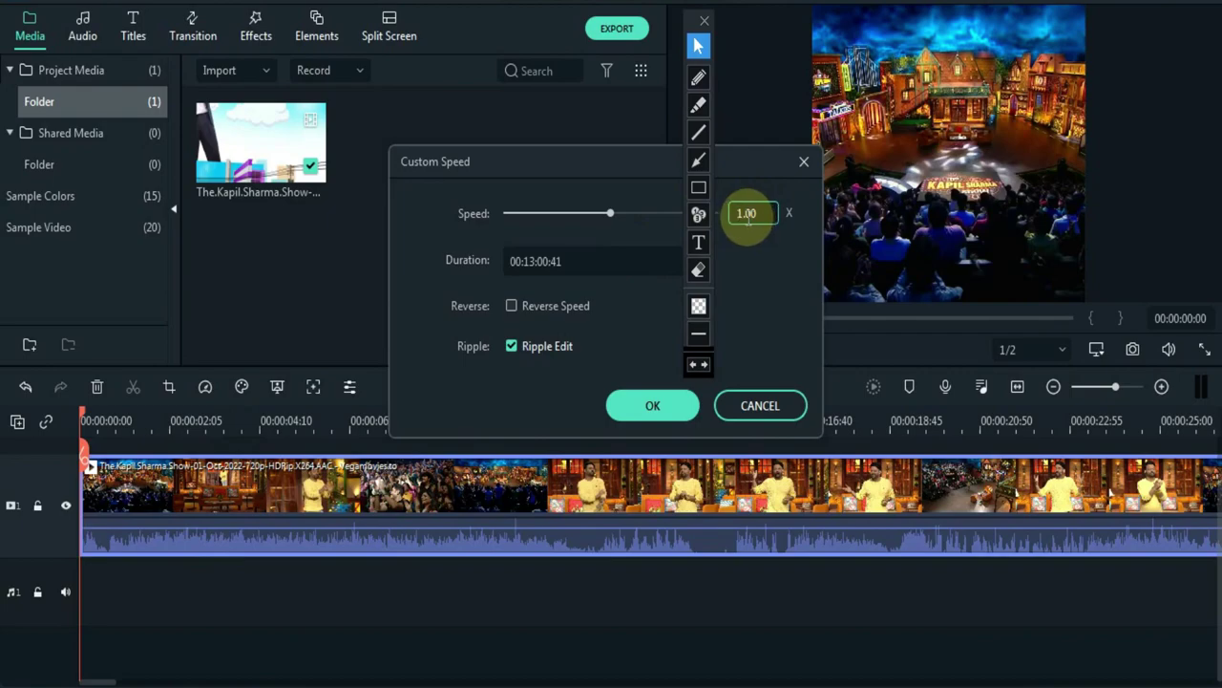
pyautogui.press('BackSpace')
pyautogui.press('BackSpace')
pyautogui.write('25')
pyautogui.click(649, 405)
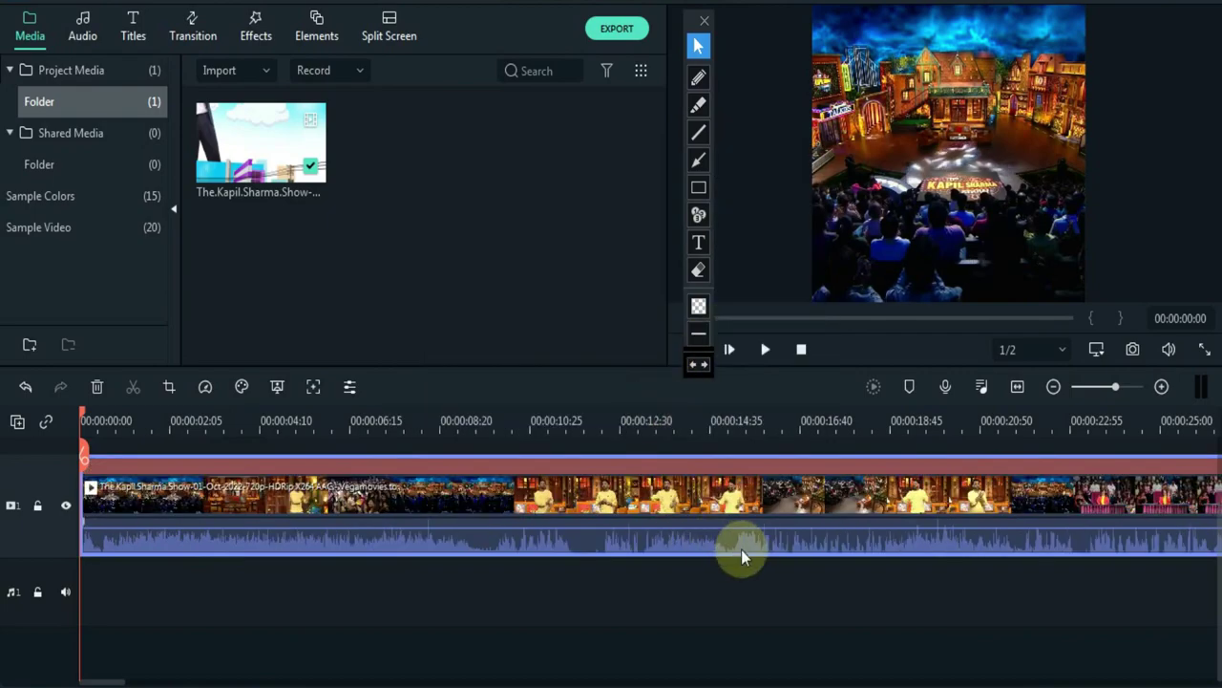
pyautogui.click(649, 595)
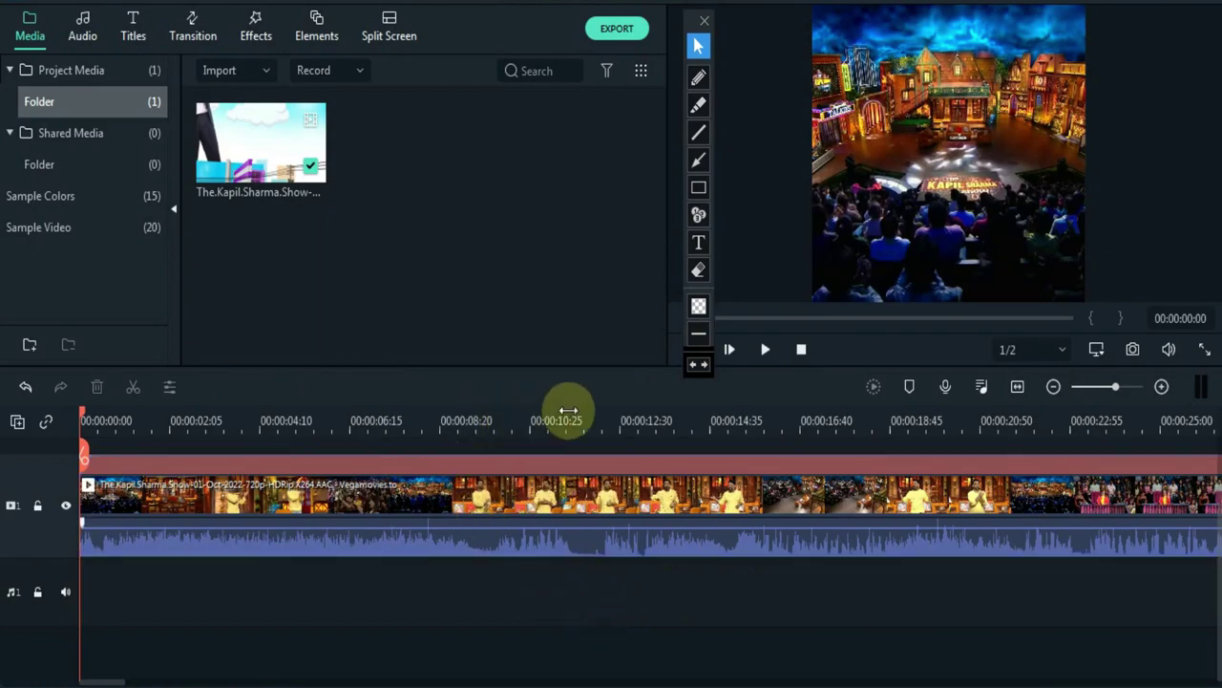
pyautogui.click(637, 420)
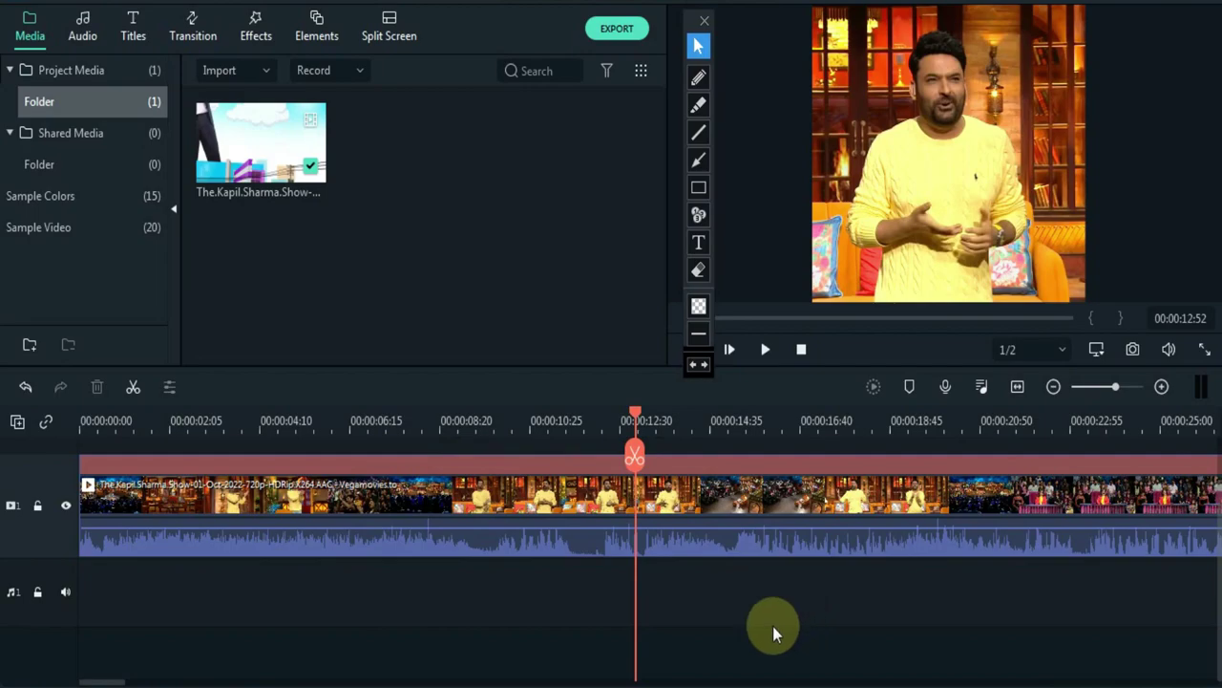
pyautogui.click(890, 420)
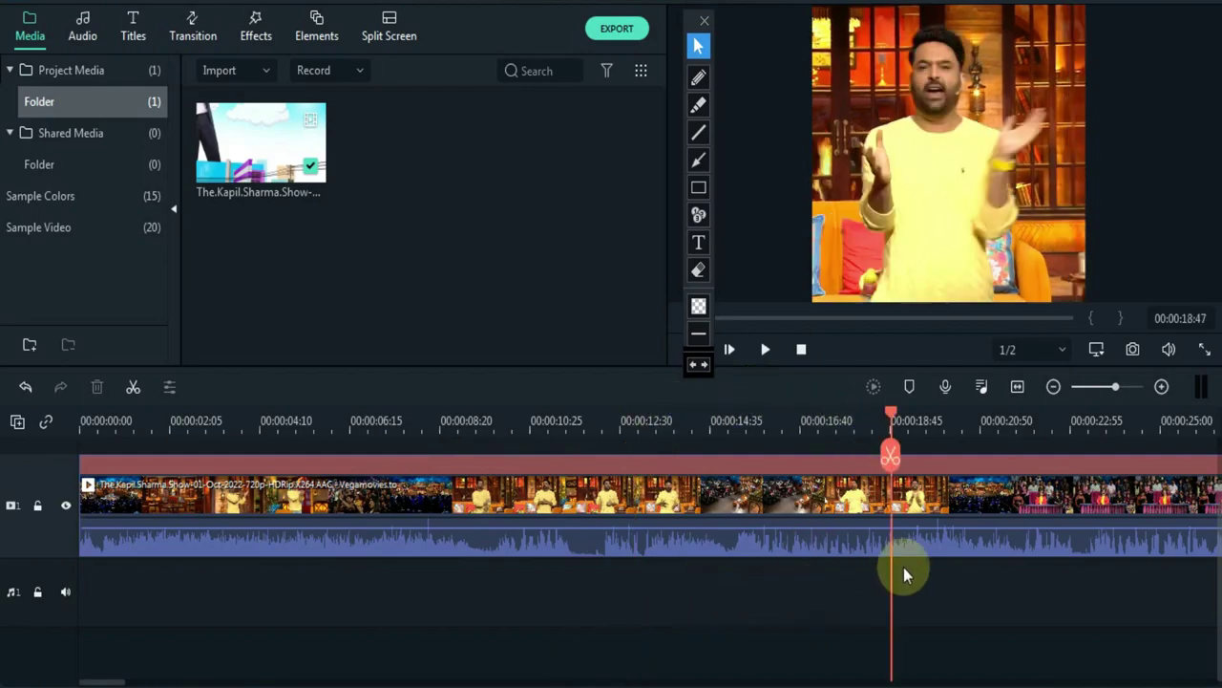
# Return to the start of the timeline, reopen the episode clip's custom speed settings and confirm 1.25x with Ripple Edit
pyautogui.click(802, 350)
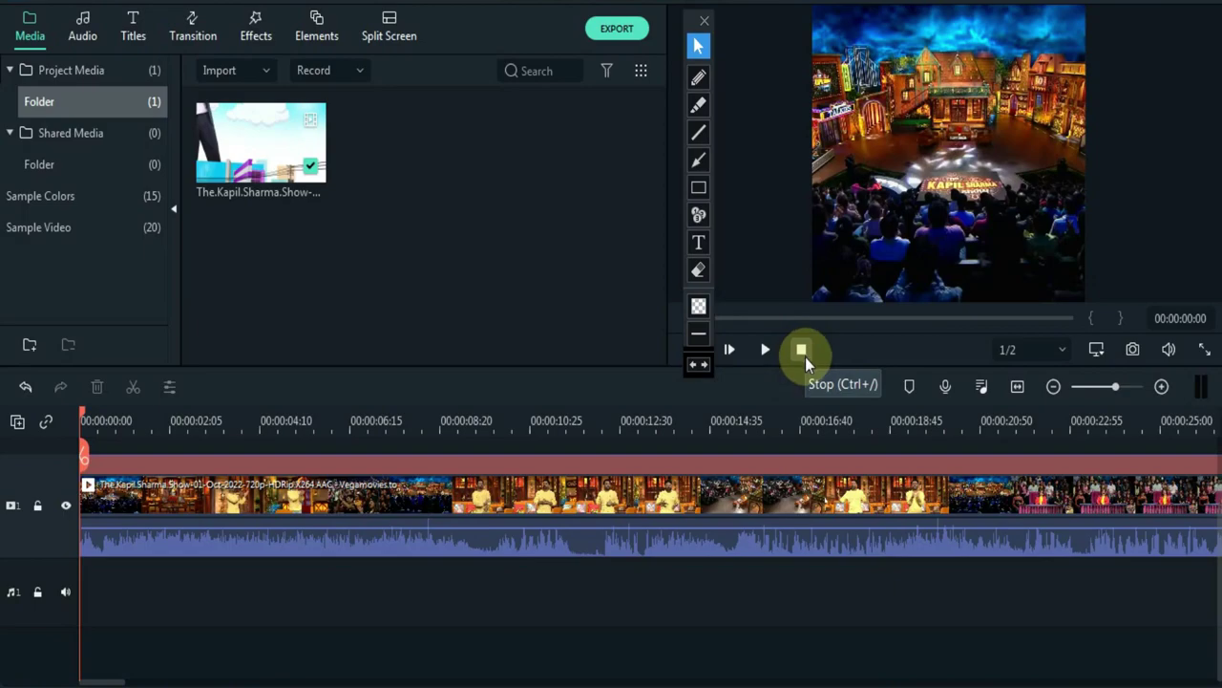
pyautogui.click(231, 478)
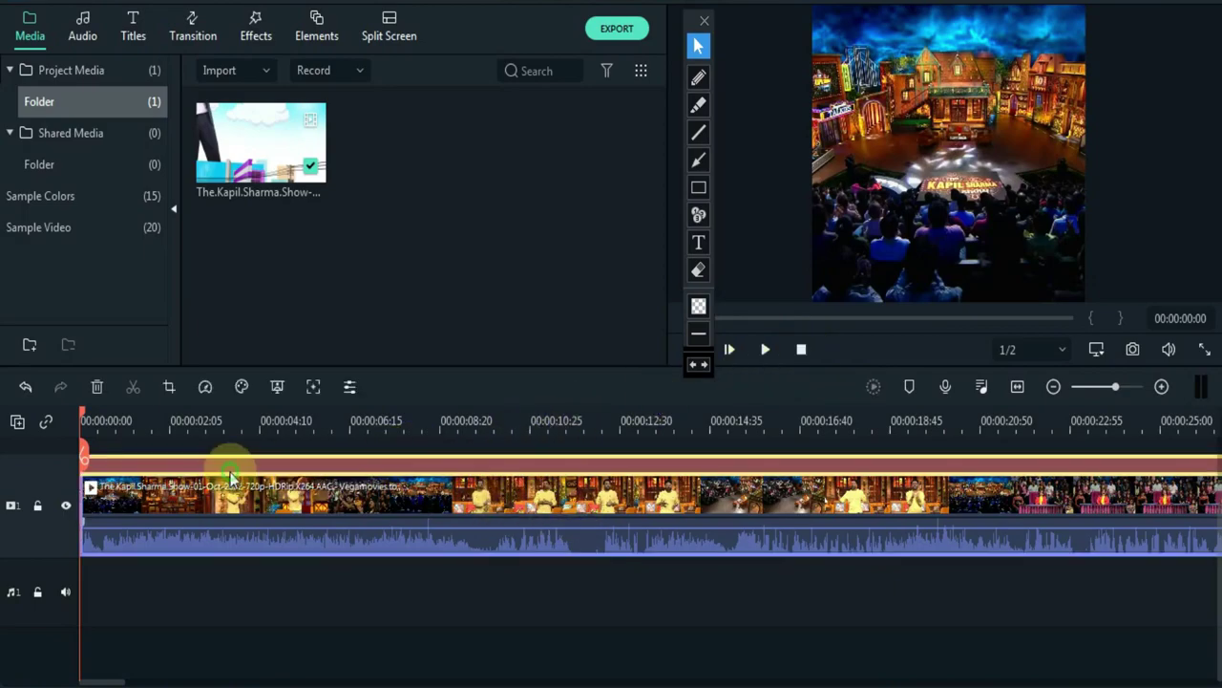
pyautogui.click(204, 386)
pyautogui.click(229, 418)
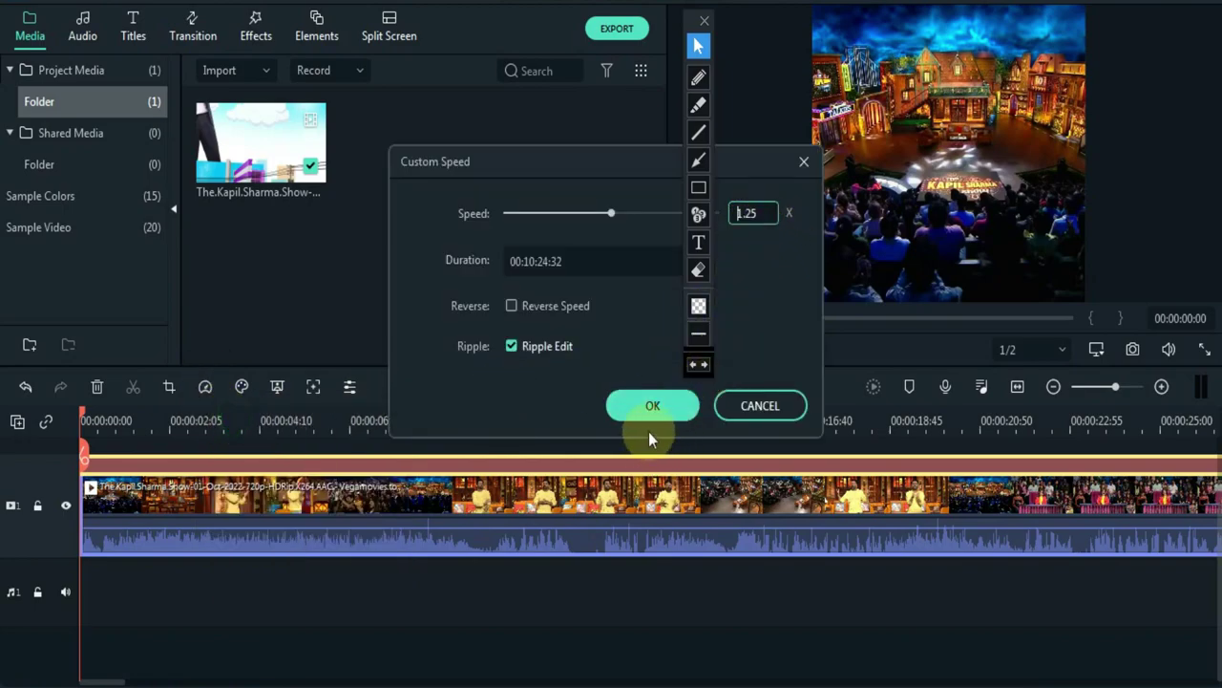
pyautogui.click(640, 398)
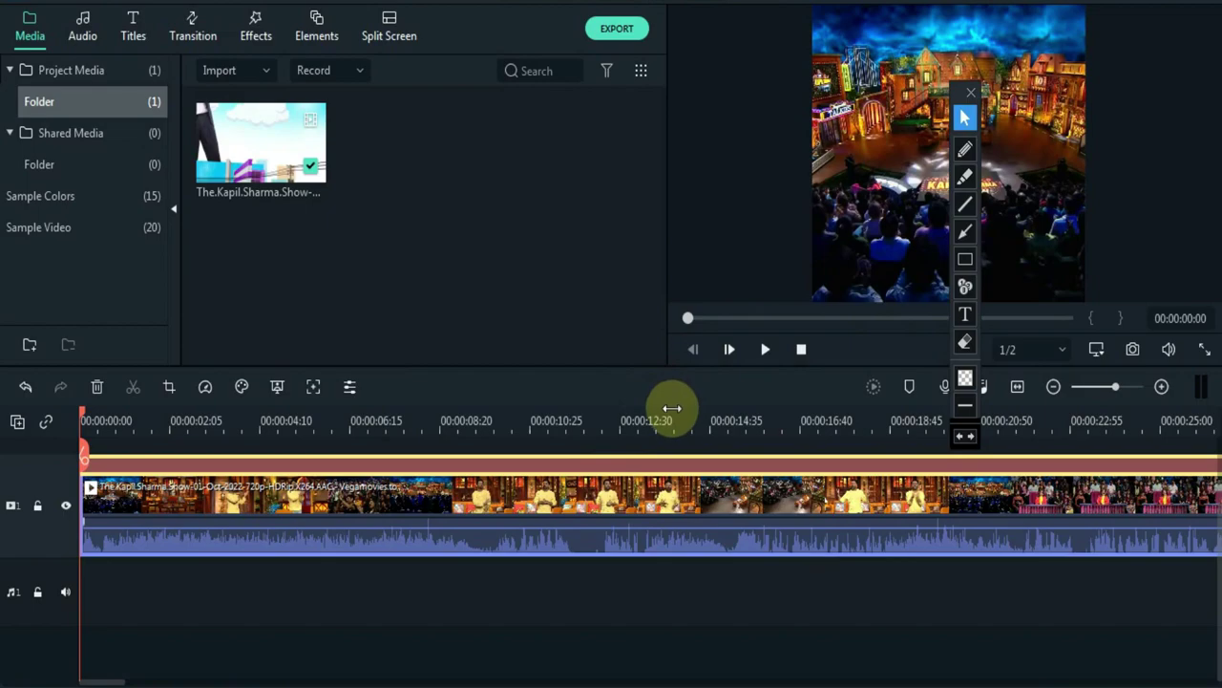
# Check the last frame of the edited episode, deselect the clip and return to the start of the timeline
pyautogui.click(1060, 318)
pyautogui.click(1076, 318)
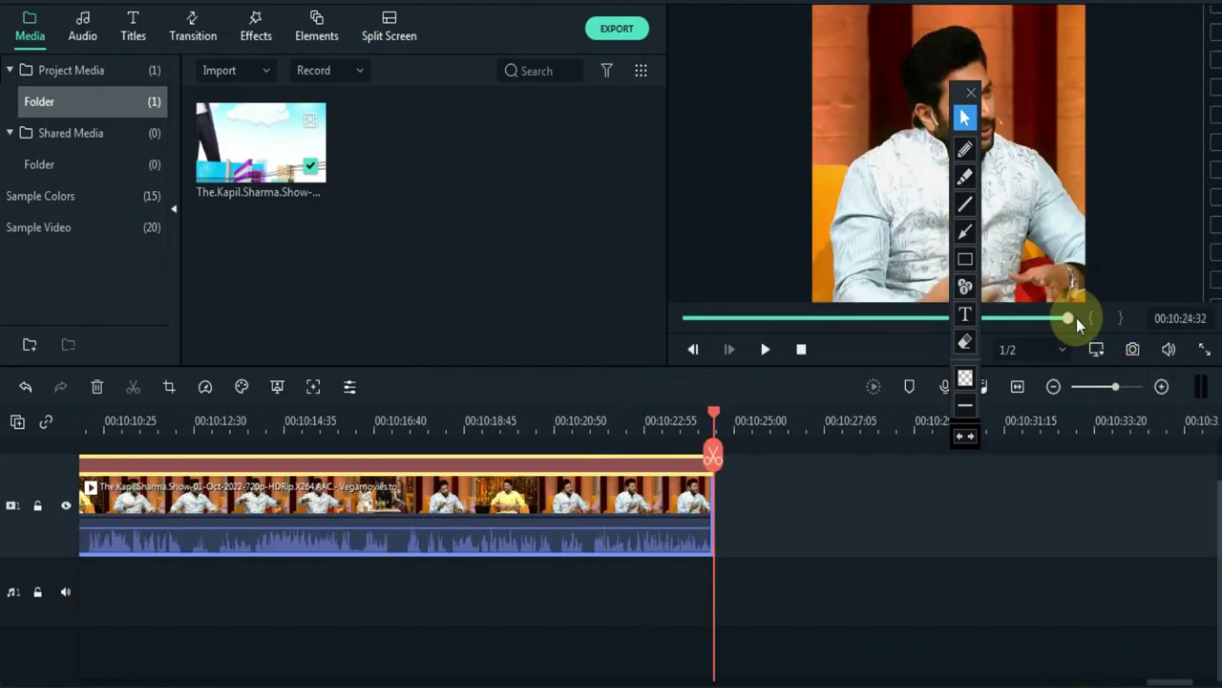
pyautogui.click(797, 549)
pyautogui.click(802, 349)
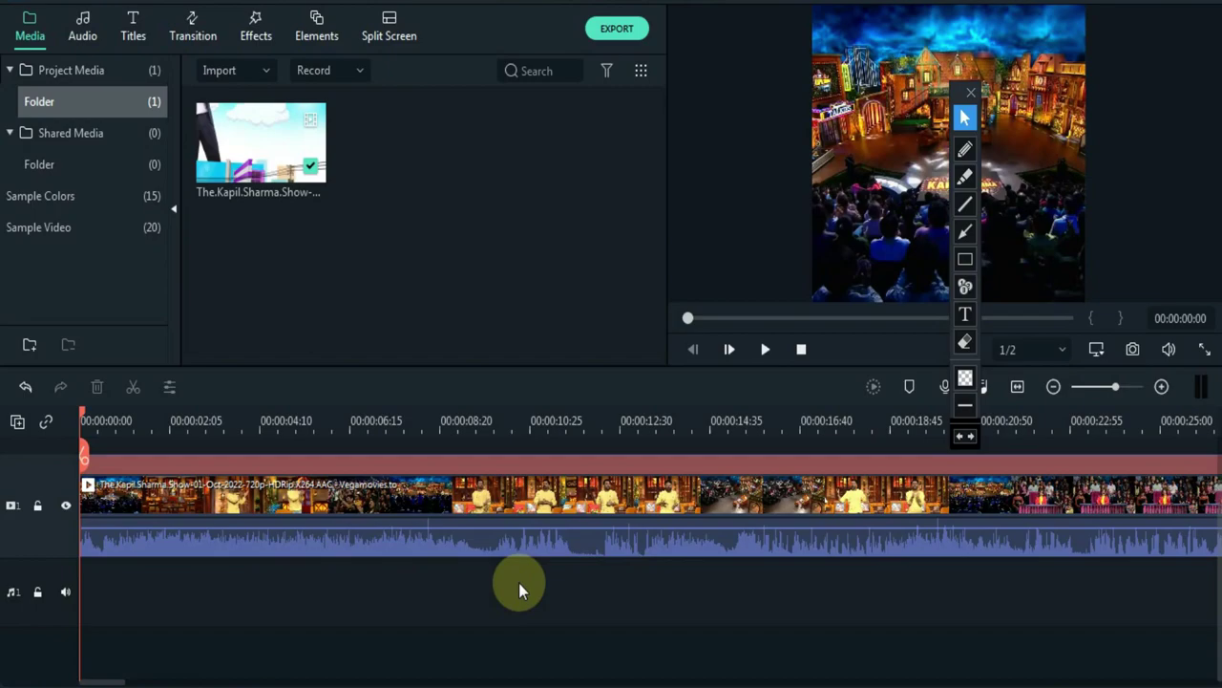
# Review the local MP4 export settings for the edited episode and close them without exporting
pyautogui.click(624, 34)
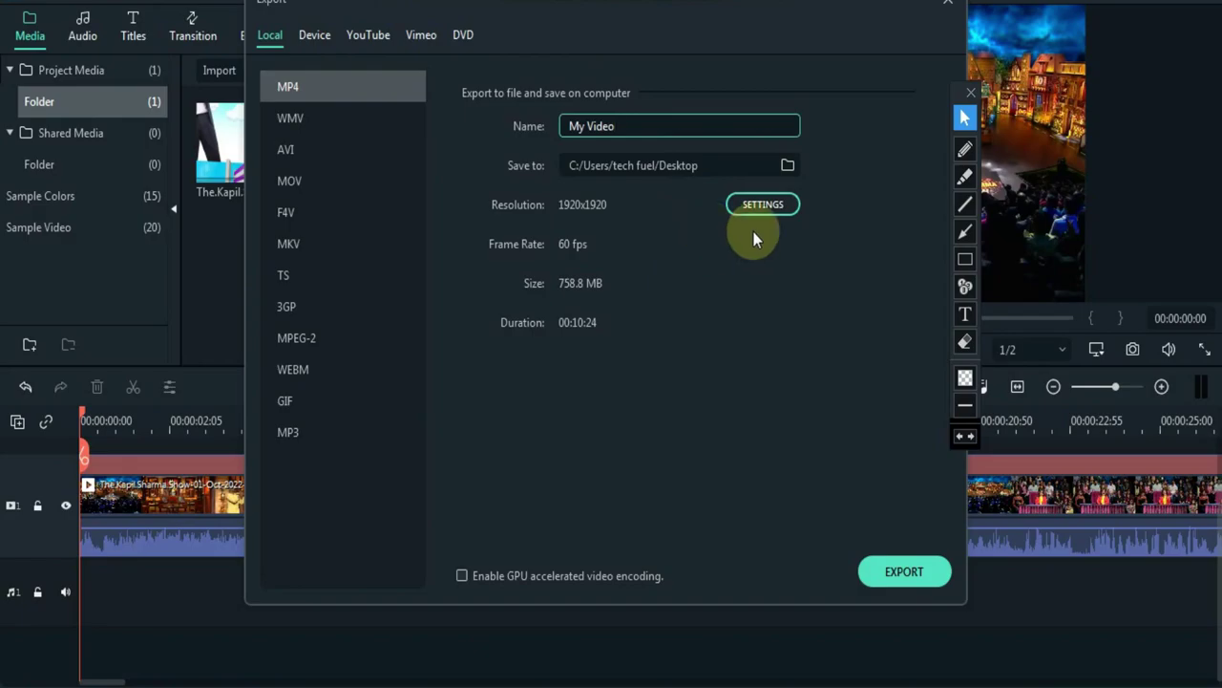
pyautogui.click(940, 7)
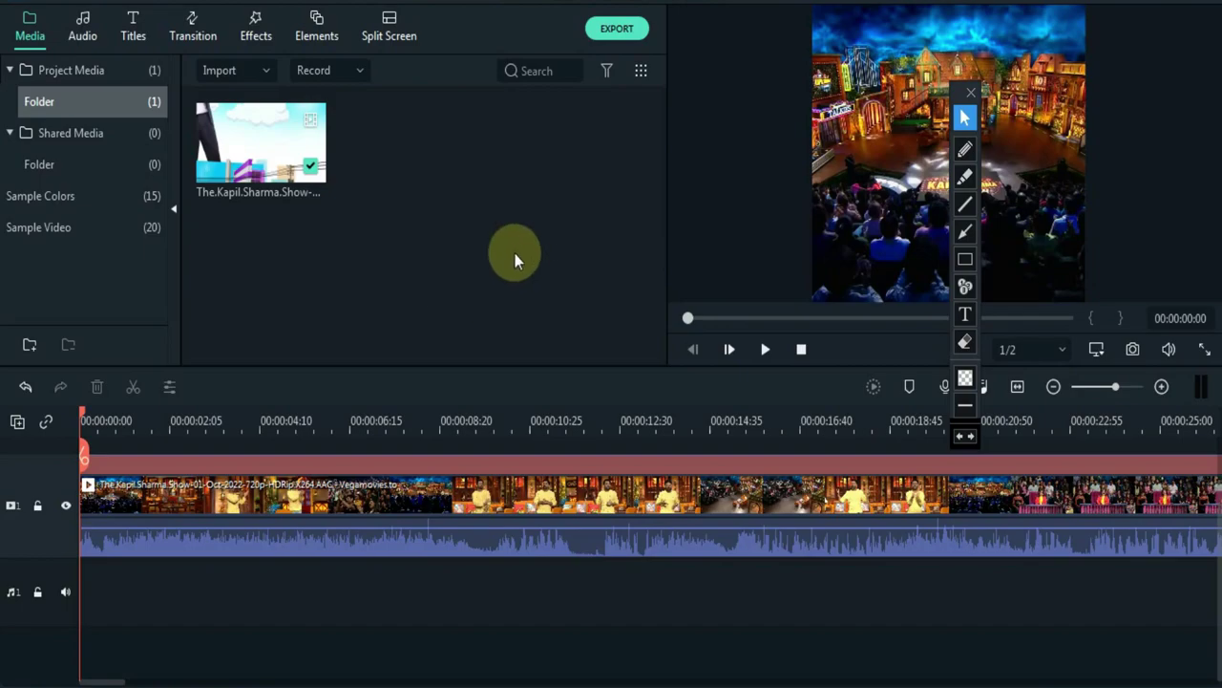
# Switch to the Facebook Expert YouTube channel in the browser, outline the first upload with red rectangles and erase the markings
pyautogui.hotkey('alt', 'Tab')
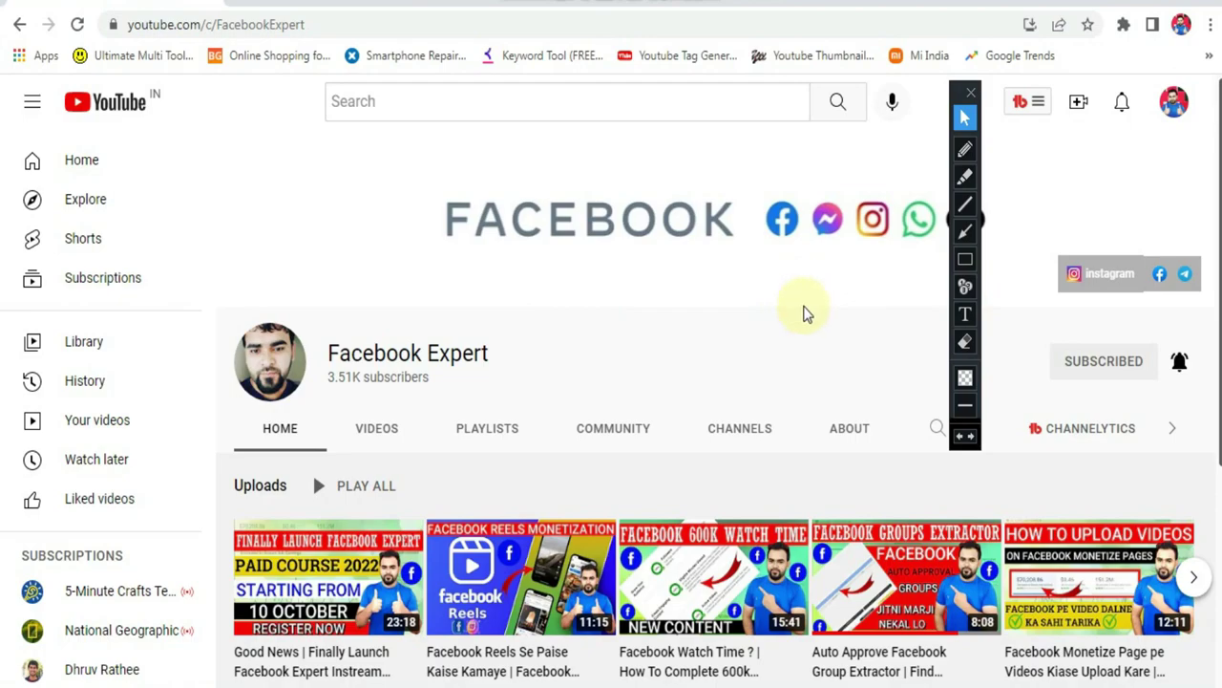
pyautogui.click(964, 259)
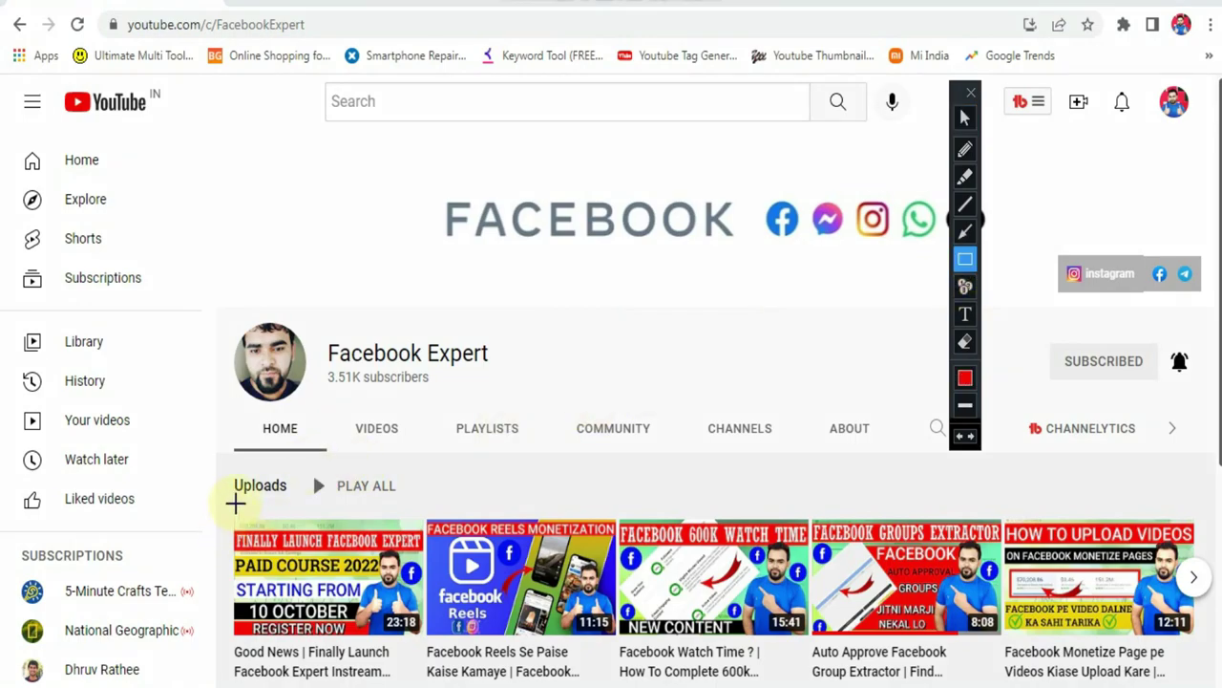
pyautogui.moveTo(222, 508)
pyautogui.mouseDown()
pyautogui.moveTo(398, 676)
pyautogui.moveTo(427, 680)
pyautogui.mouseUp()
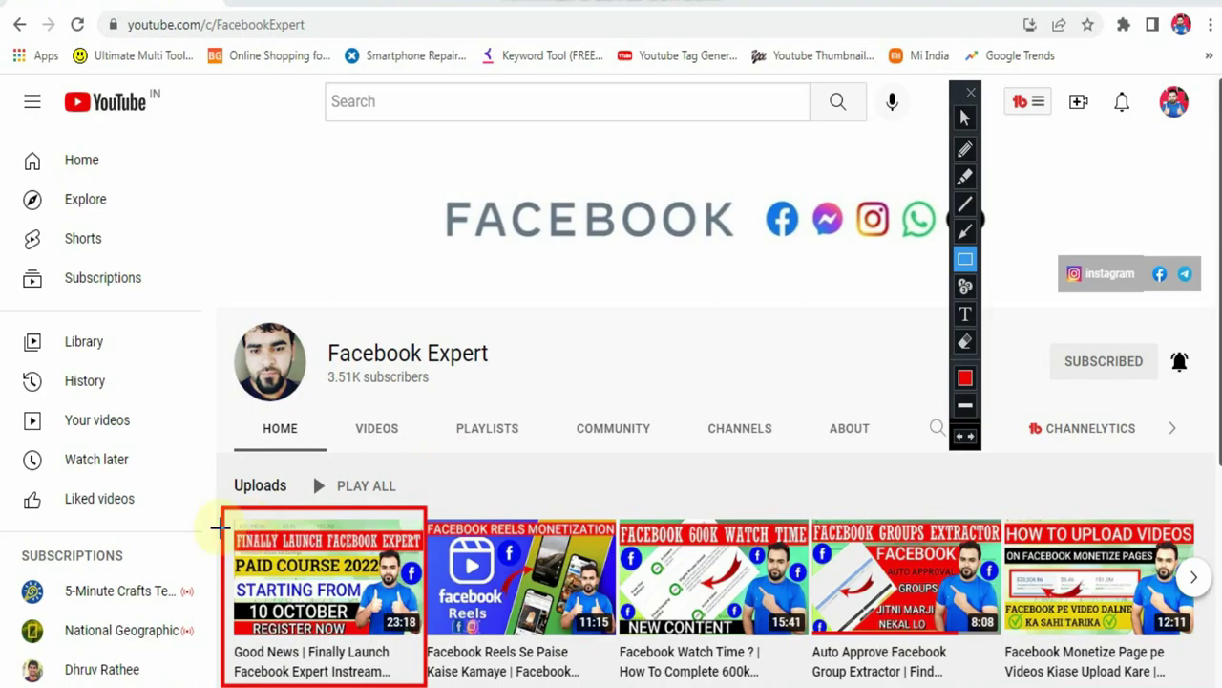
pyautogui.moveTo(220, 503); pyautogui.dragTo(436, 683)
pyautogui.click(965, 341)
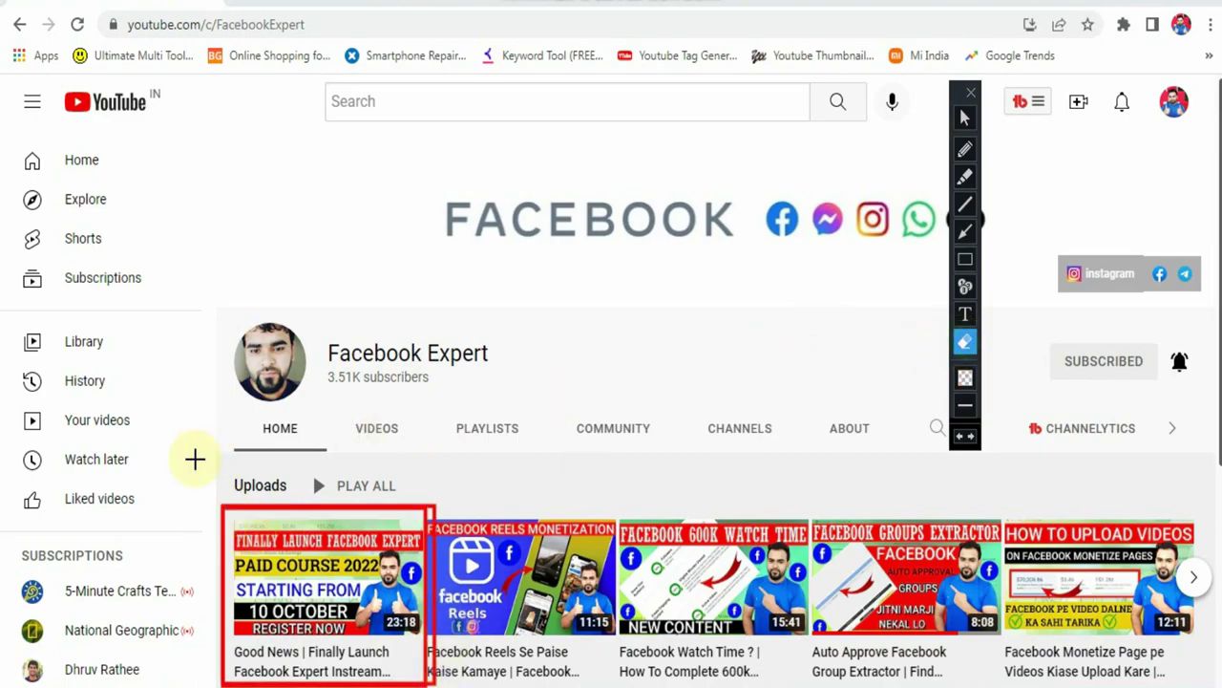
pyautogui.click(222, 506)
pyautogui.click(965, 117)
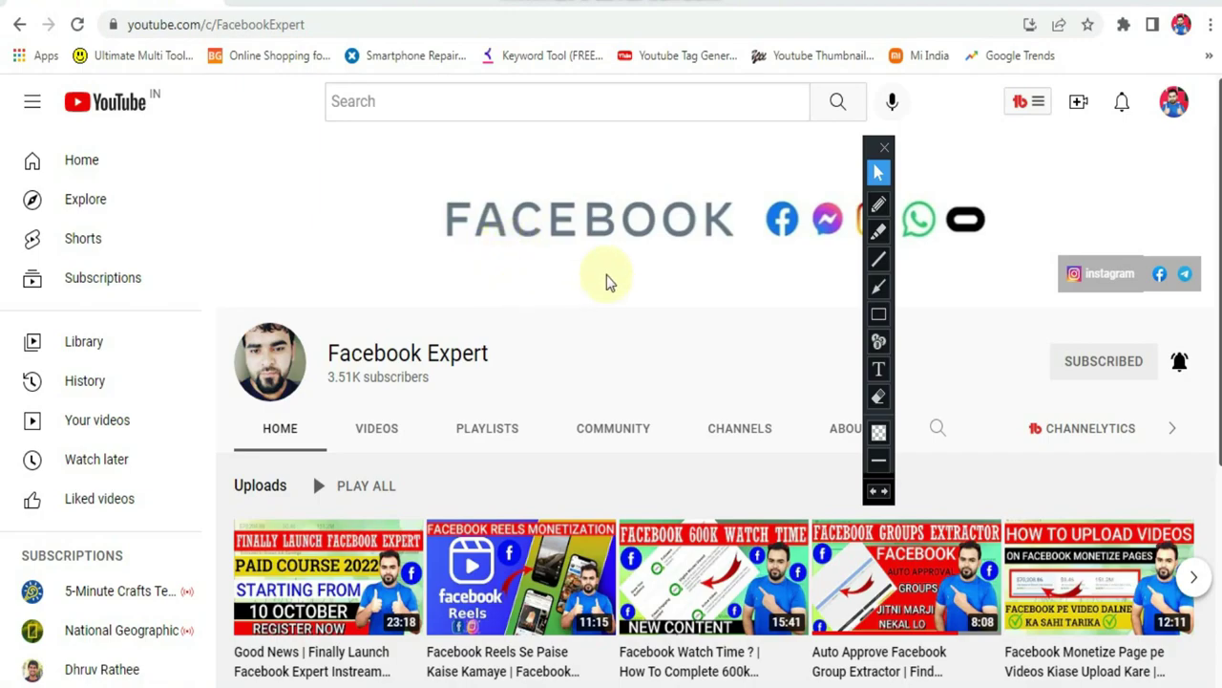
# Outline the channel's subscription button and notification bell with a red rectangle, erase it and restore the normal pointer
pyautogui.click(879, 314)
pyautogui.moveTo(1038, 332); pyautogui.dragTo(1201, 387)
pyautogui.click(879, 396)
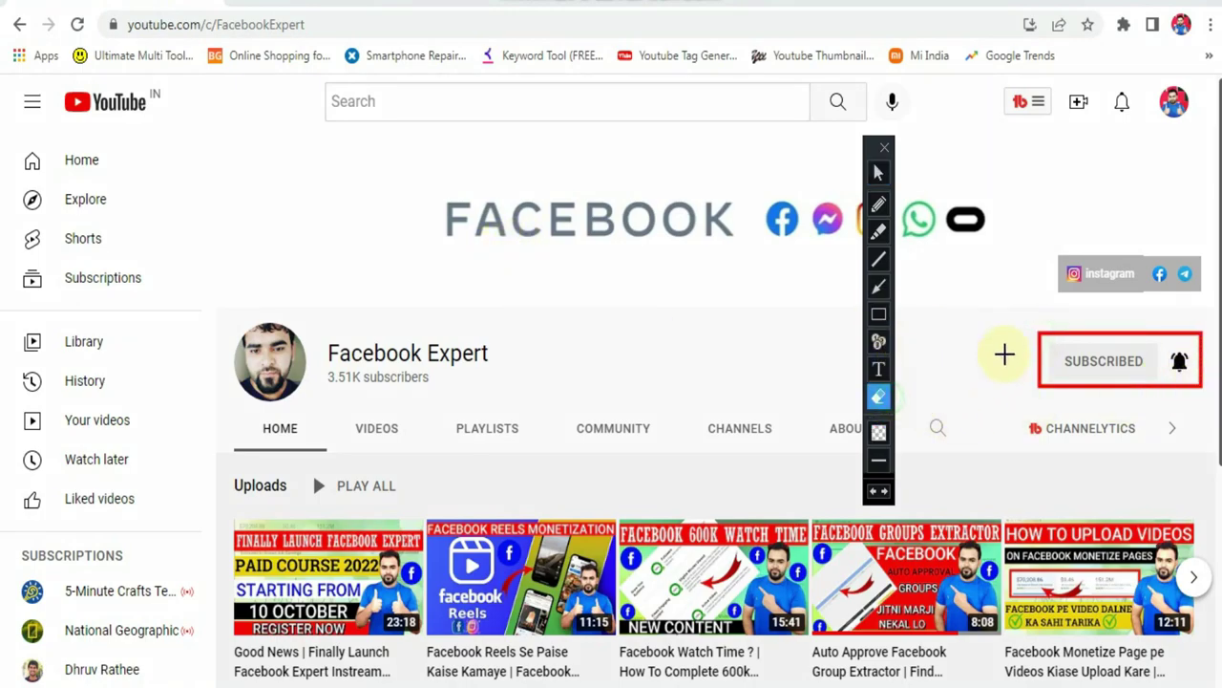
pyautogui.click(1196, 386)
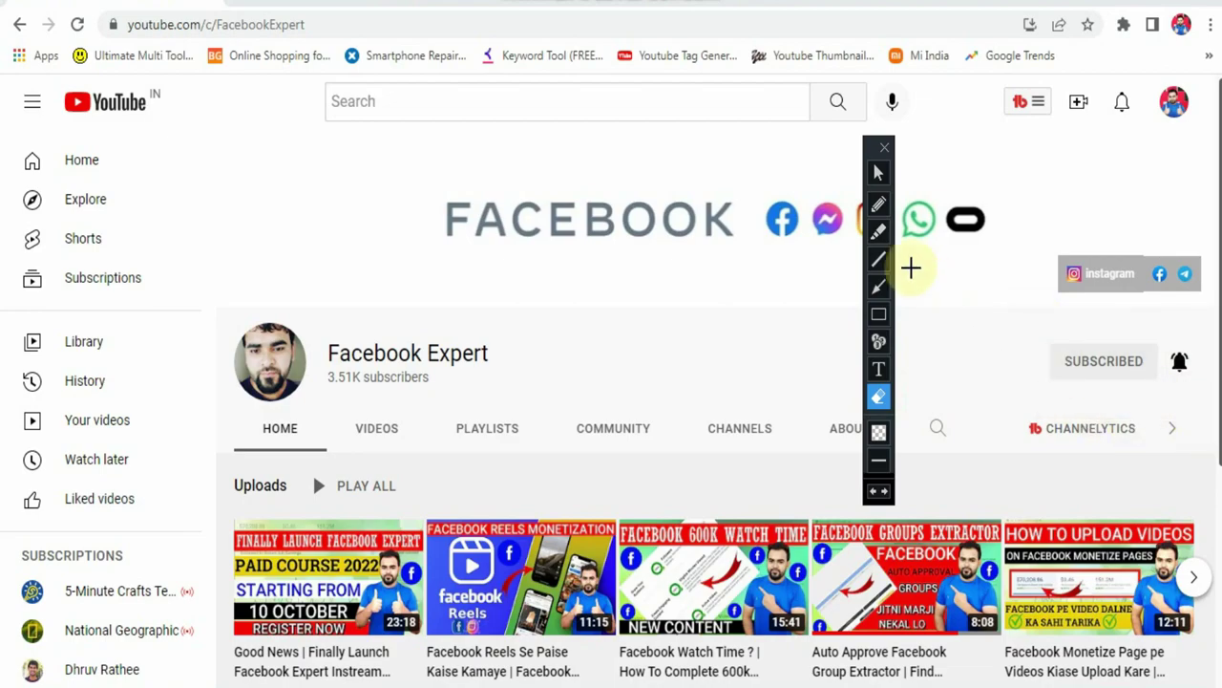
pyautogui.click(879, 174)
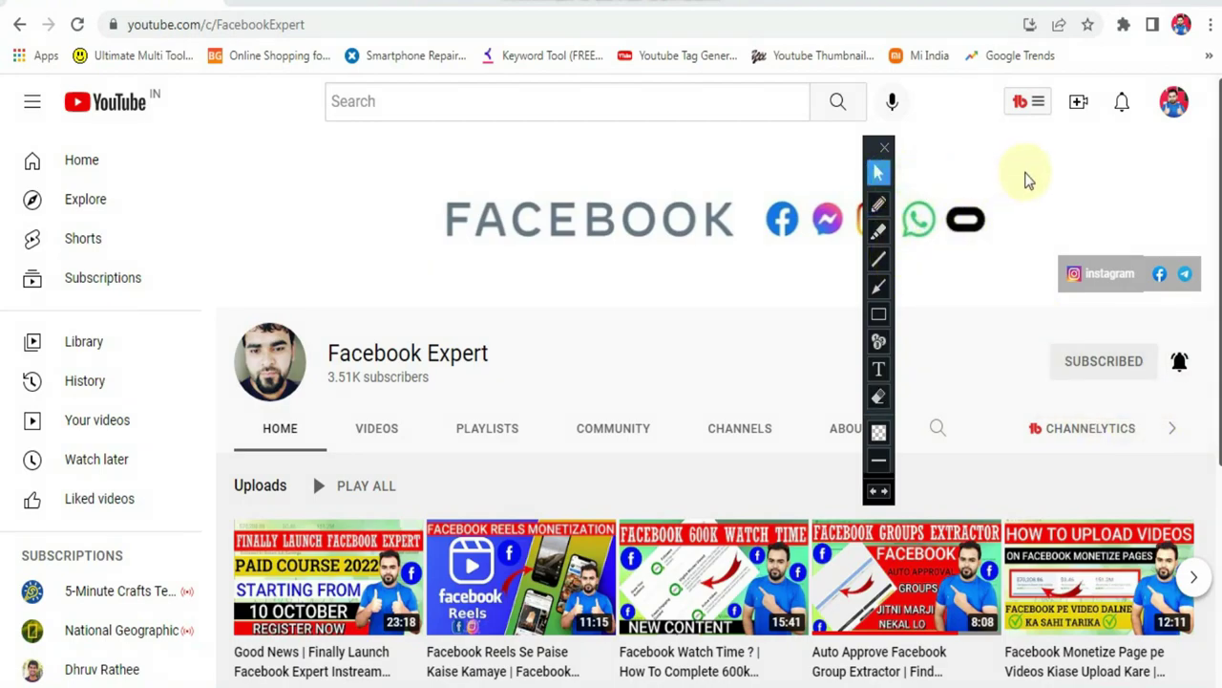
pyautogui.scroll(-3, 364, 412)
pyautogui.scroll(3, 364, 413)
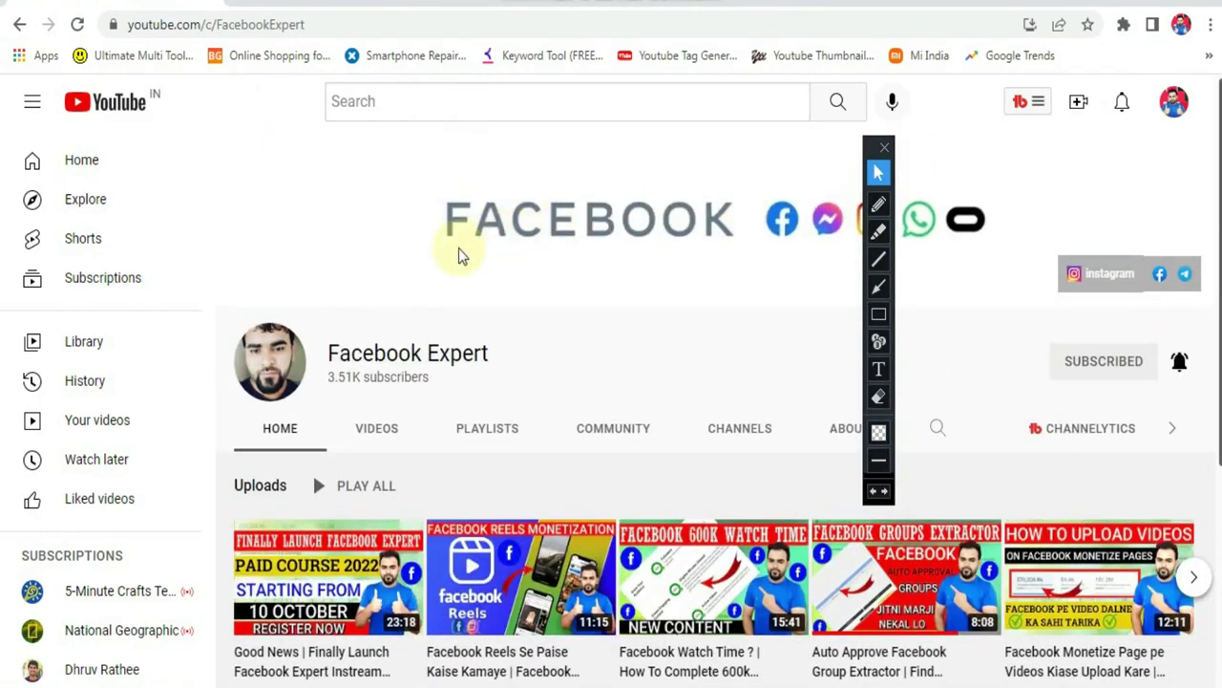